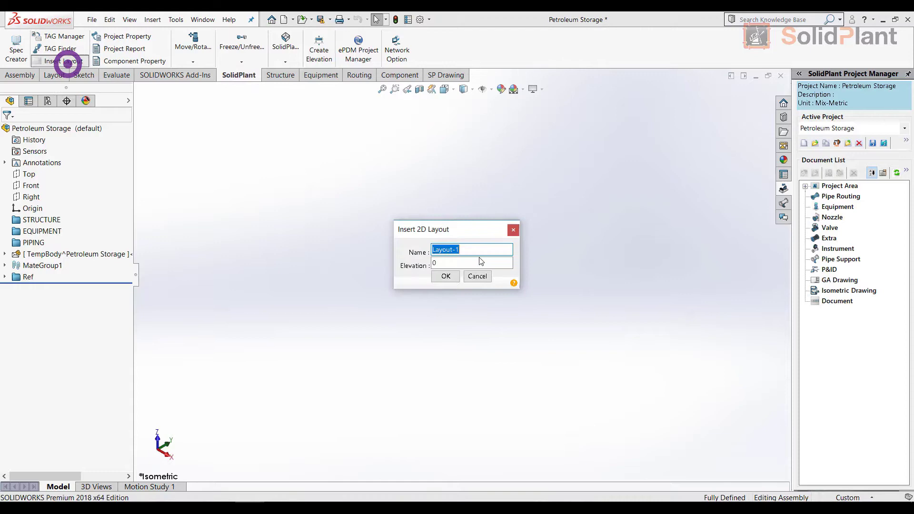
- Insert the 2D layout Layout-1 at elevation 0 and import its DXF file into the part as a 2D sketch
click(446, 277)
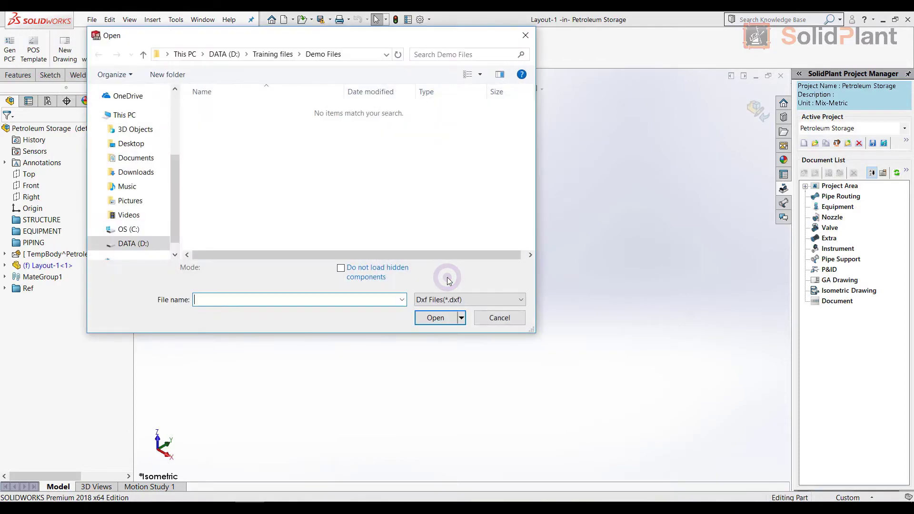
click(134, 143)
click(498, 218)
click(435, 322)
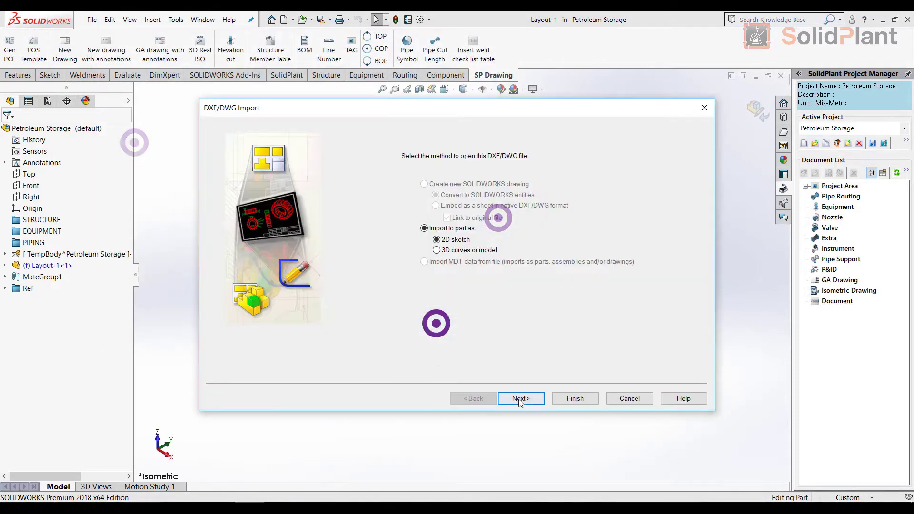
click(519, 400)
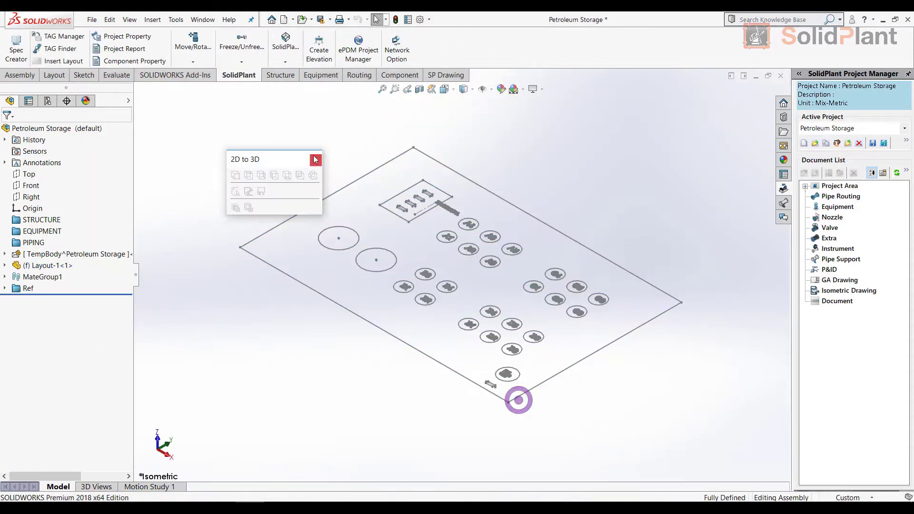
click(316, 160)
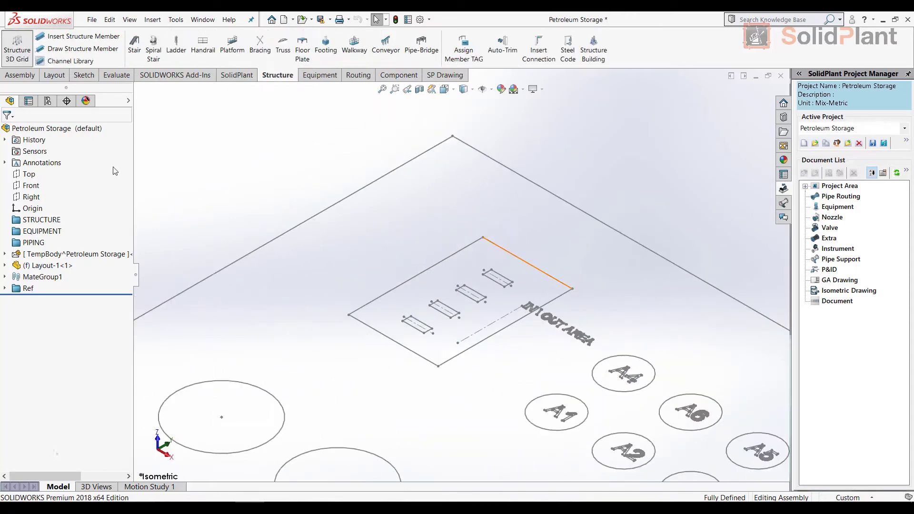
- Start a structural 3D grid at the IN/OUT area corner with X 0,5000, Y 0,7500 and Z 0,5000, reversing the X and Y directions
click(87, 412)
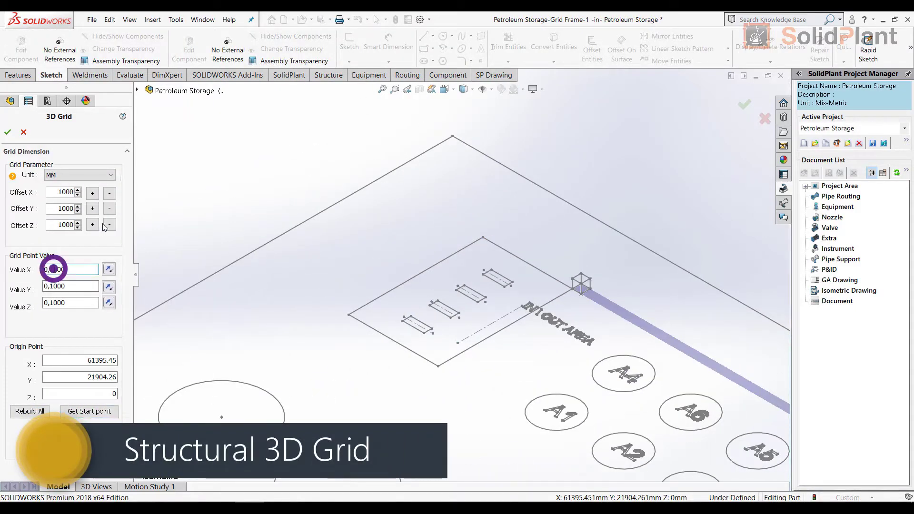
click(74, 286)
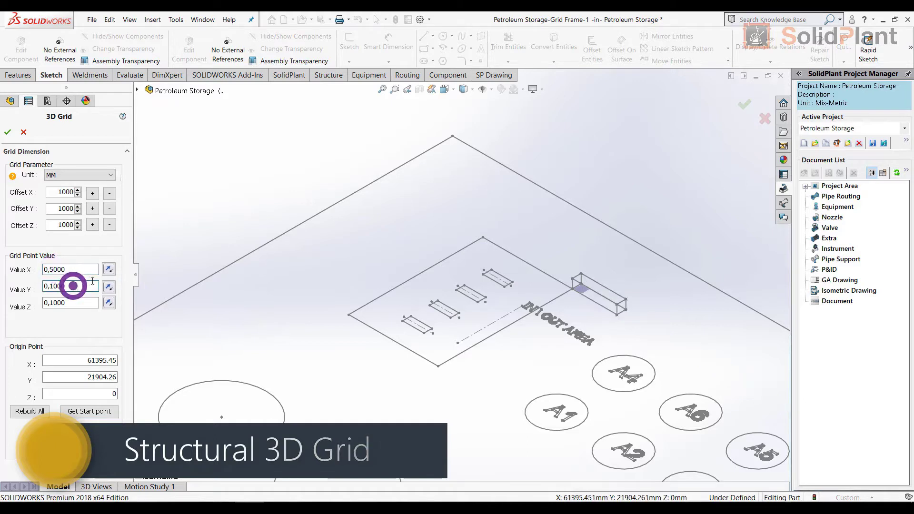
click(109, 269)
click(57, 286)
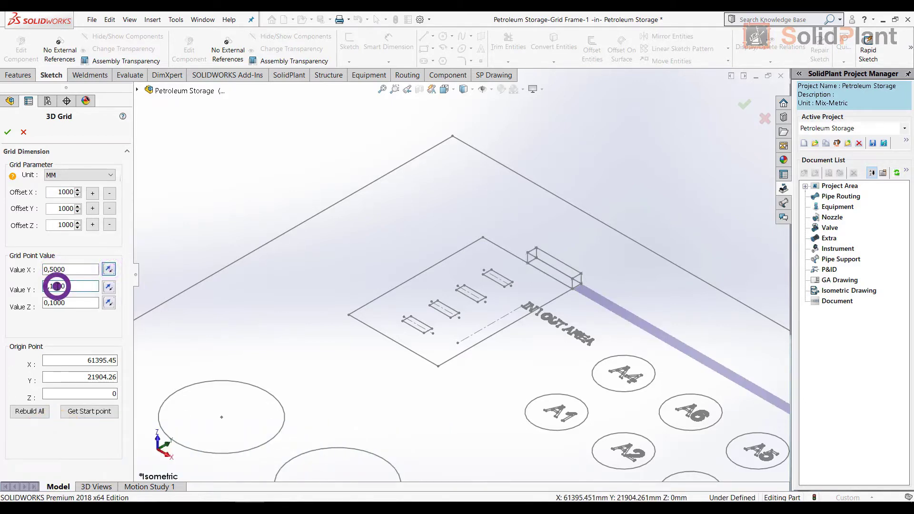
click(71, 302)
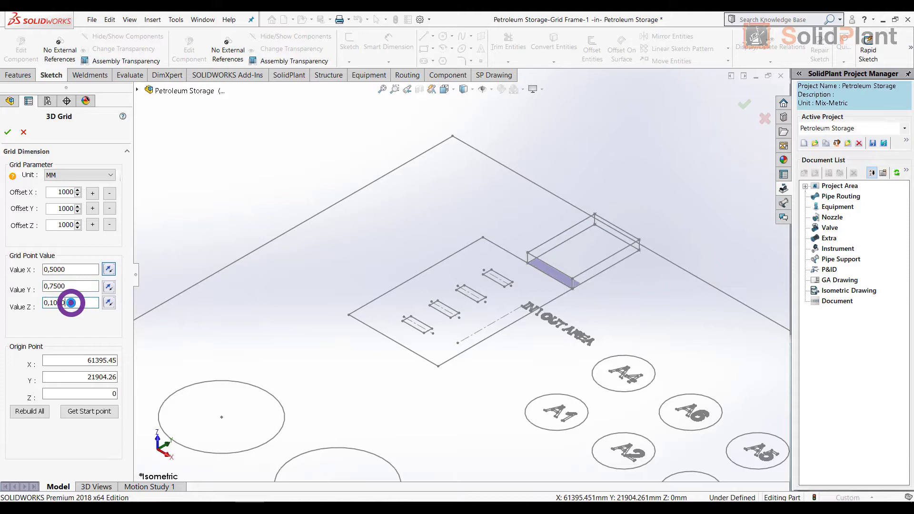
click(110, 287)
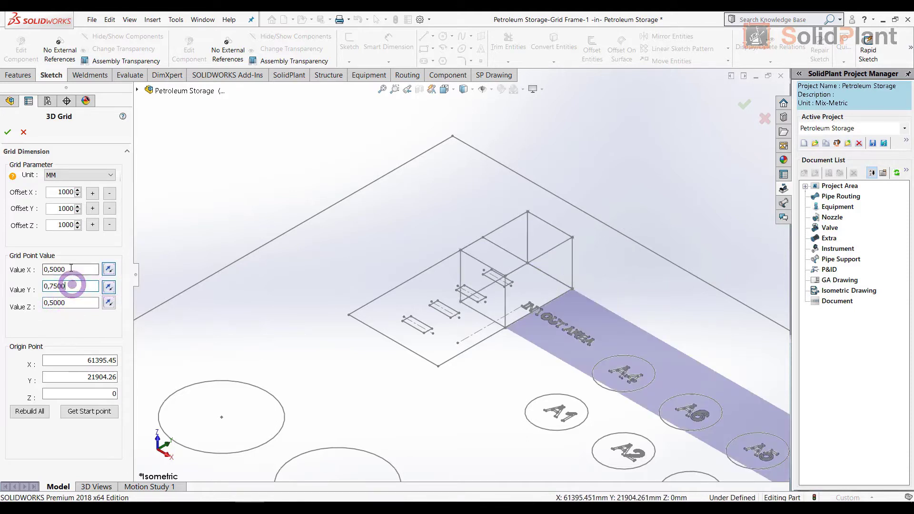
- Extend the 3D grid to X 0,5000,5000, Y 0,7500,7500 and Z 0,5000,4000, and create it
click(74, 287)
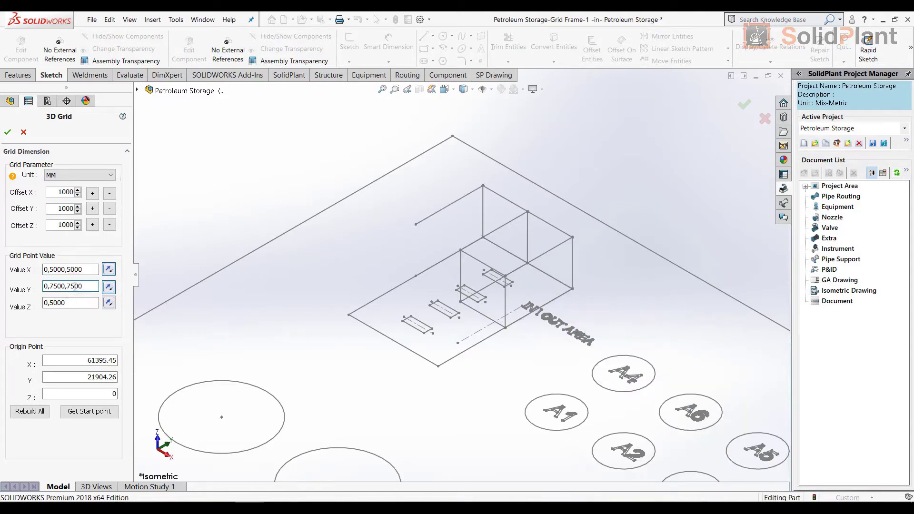
click(71, 302)
text(,4000)
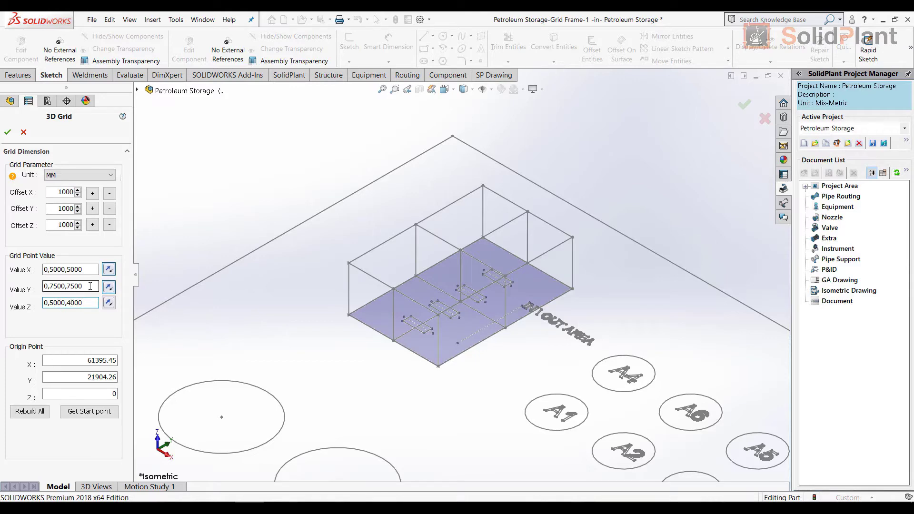
click(89, 286)
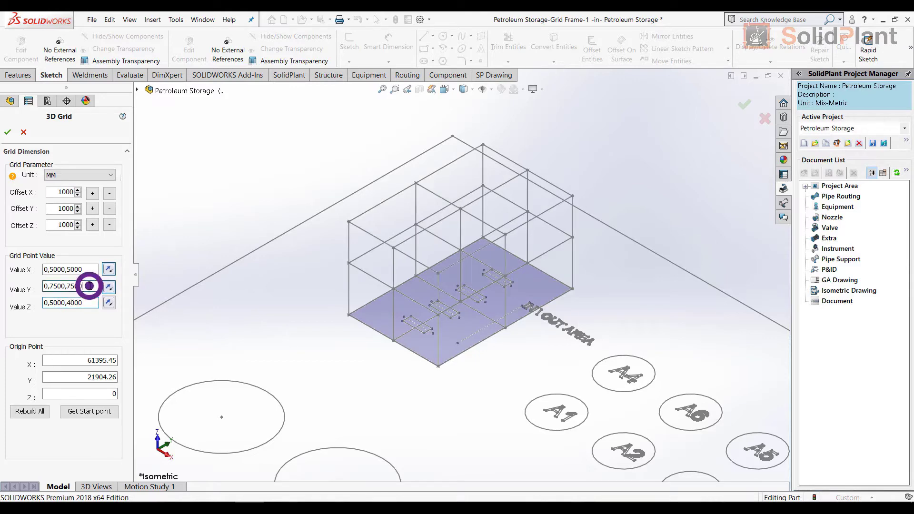
click(8, 131)
- Start inserting a structural member on the grid frame using ANSI Inch Standard, W Section - Configured, size W10x100
click(88, 232)
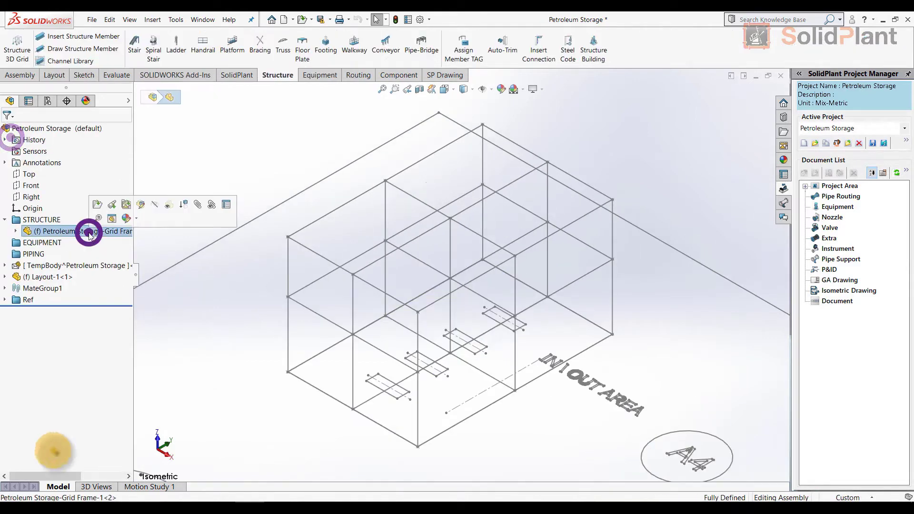
click(97, 37)
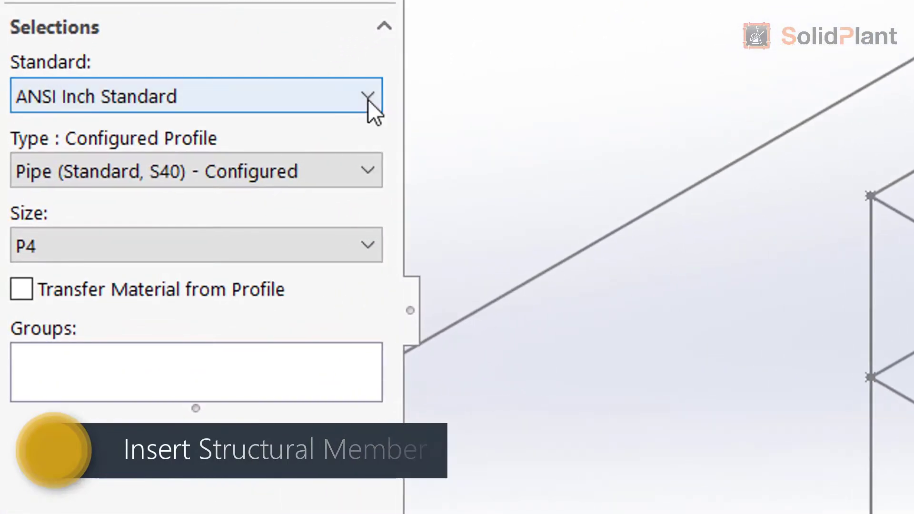
click(368, 95)
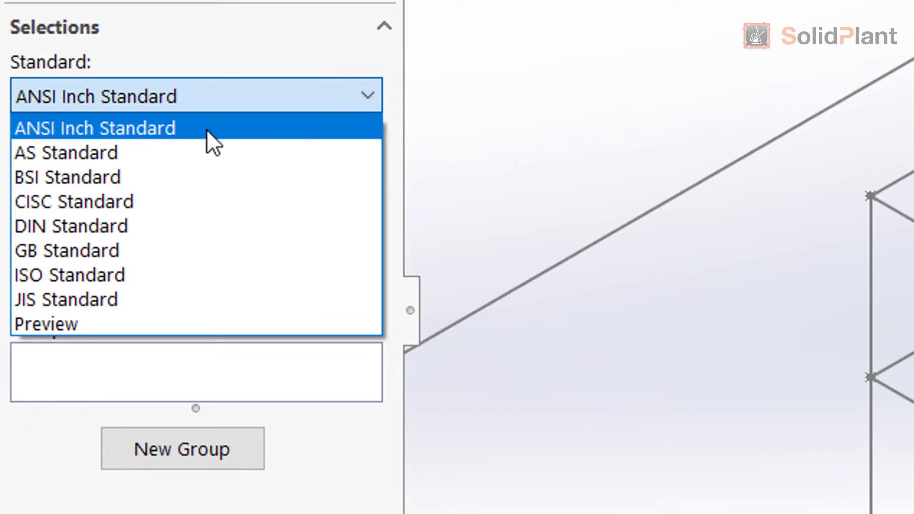
click(206, 130)
click(360, 166)
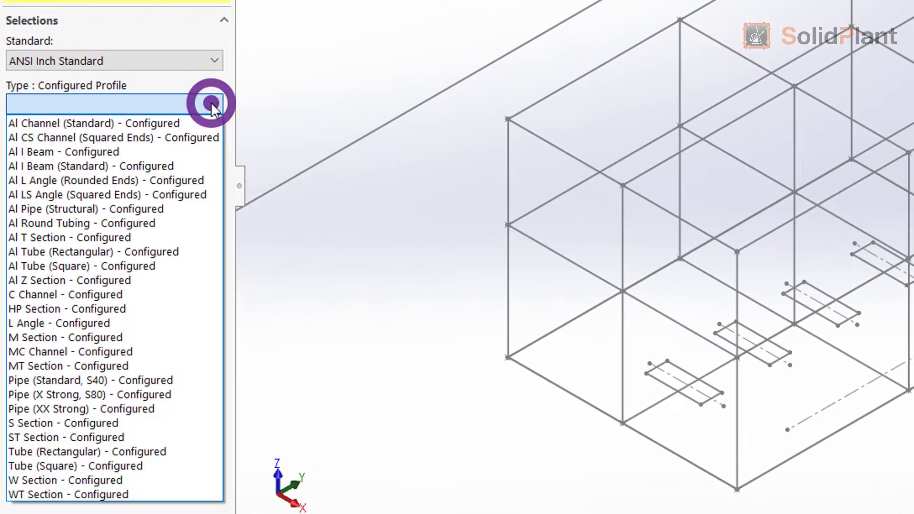
click(127, 476)
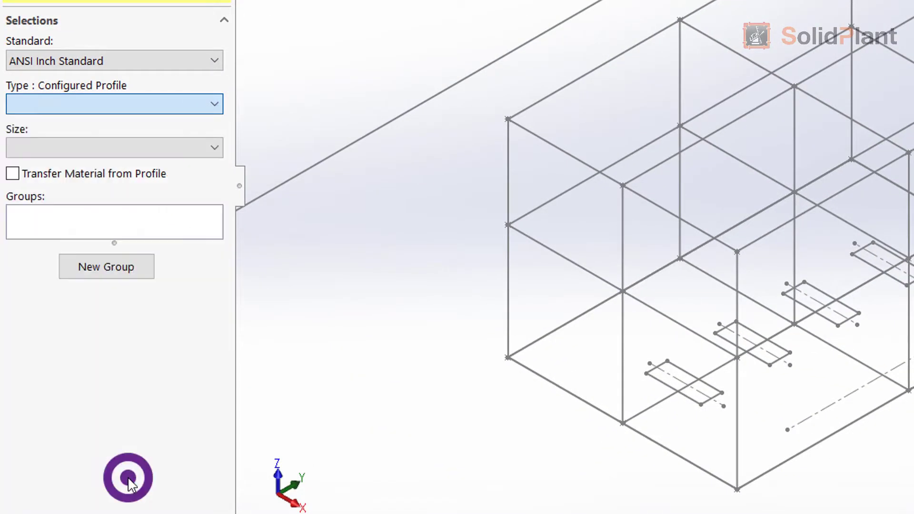
click(209, 150)
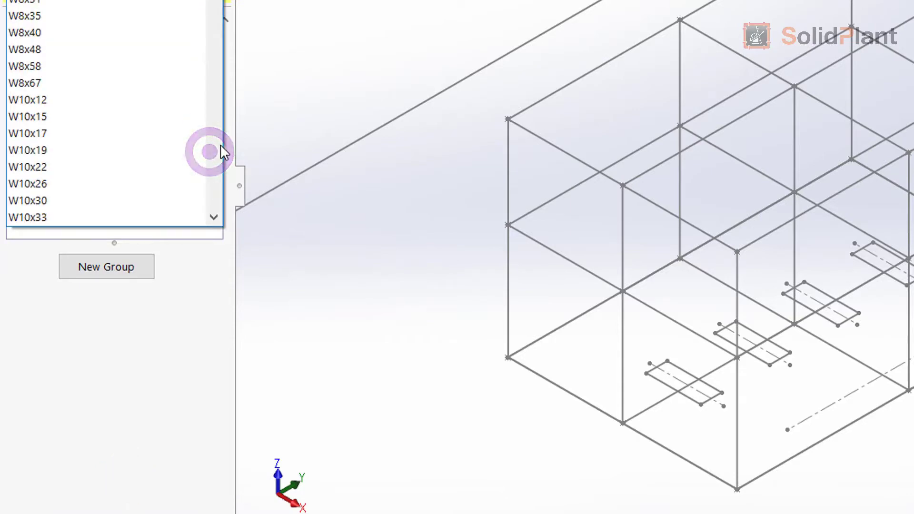
scroll(217, 149, down, 5)
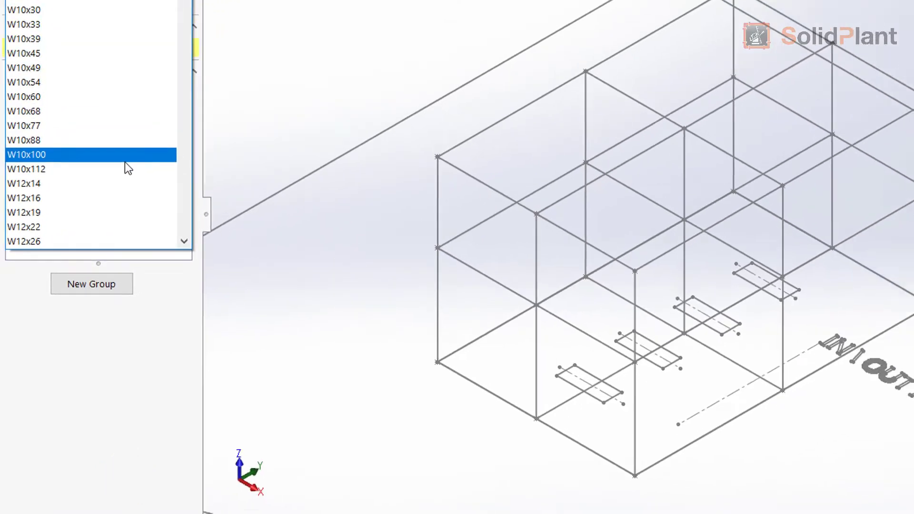
click(99, 118)
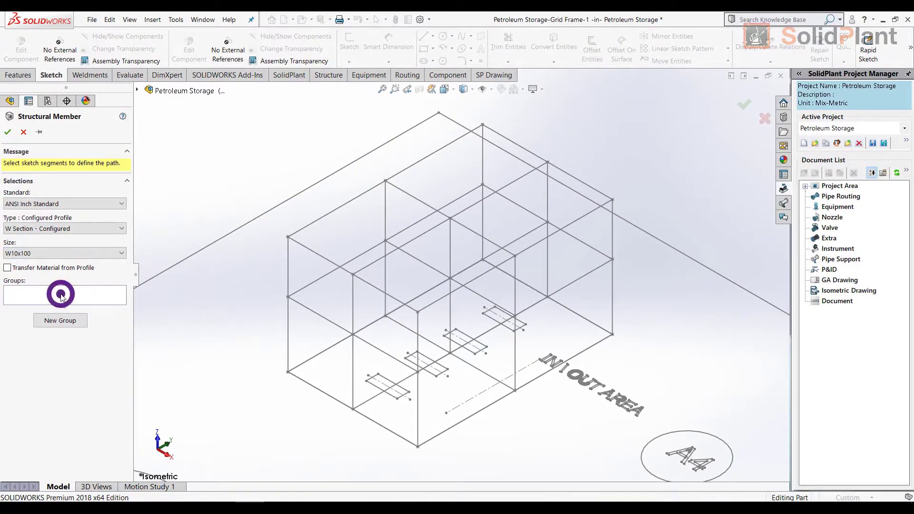
- Add the lower-storey vertical grid lines to the structural member group as W10x100 columns
click(61, 295)
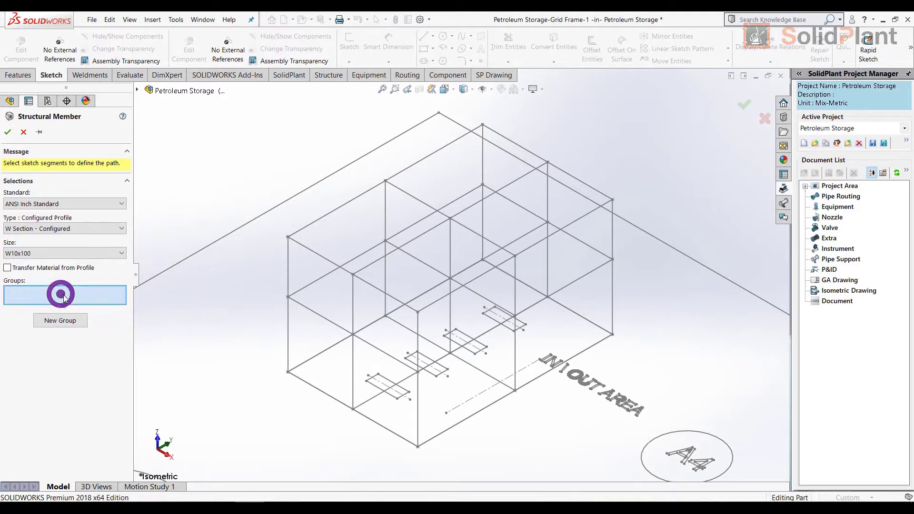
click(287, 325)
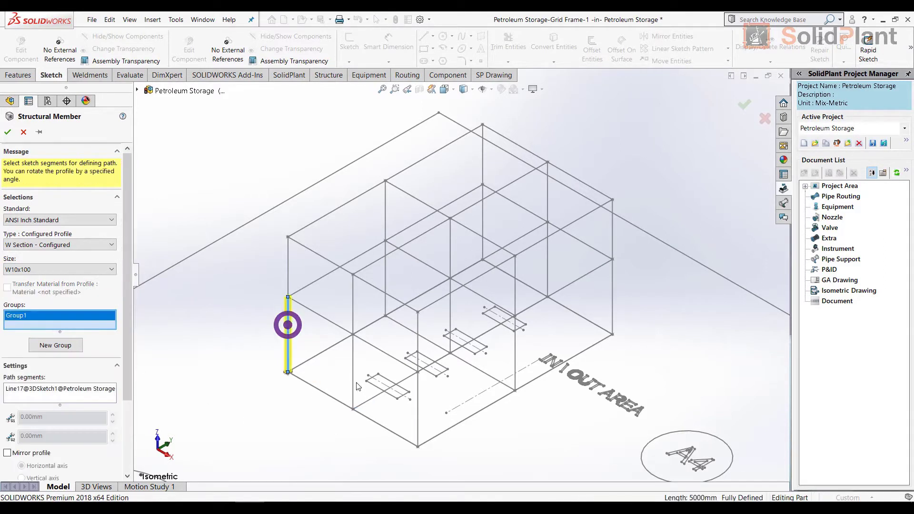
click(353, 380)
click(418, 415)
click(516, 356)
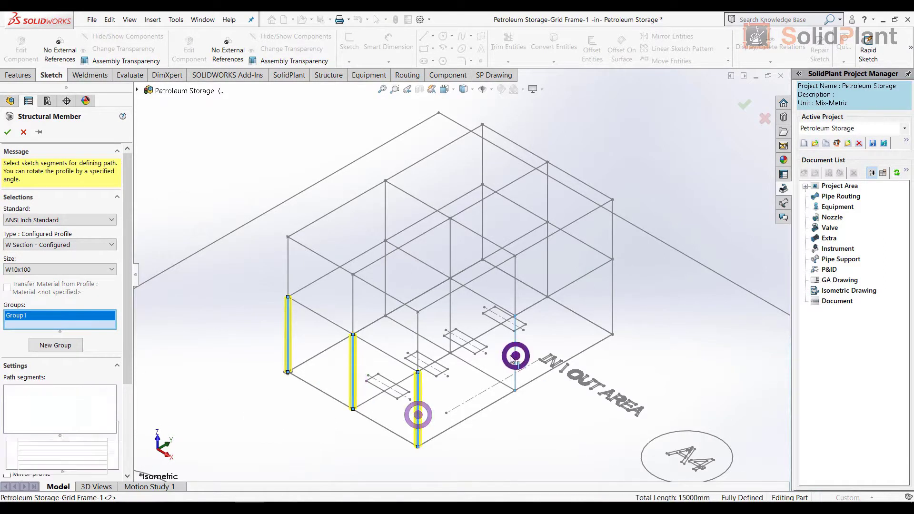
click(450, 306)
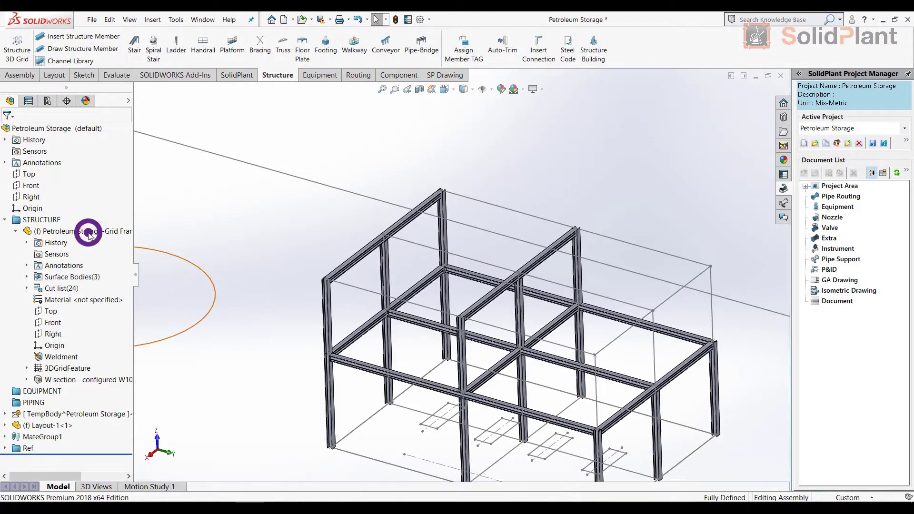
- Draw a structure member line about 7218 mm long on the grid frame, joining the tops of two neighbouring upper-storey columns, and finish the sketch
click(89, 233)
click(95, 49)
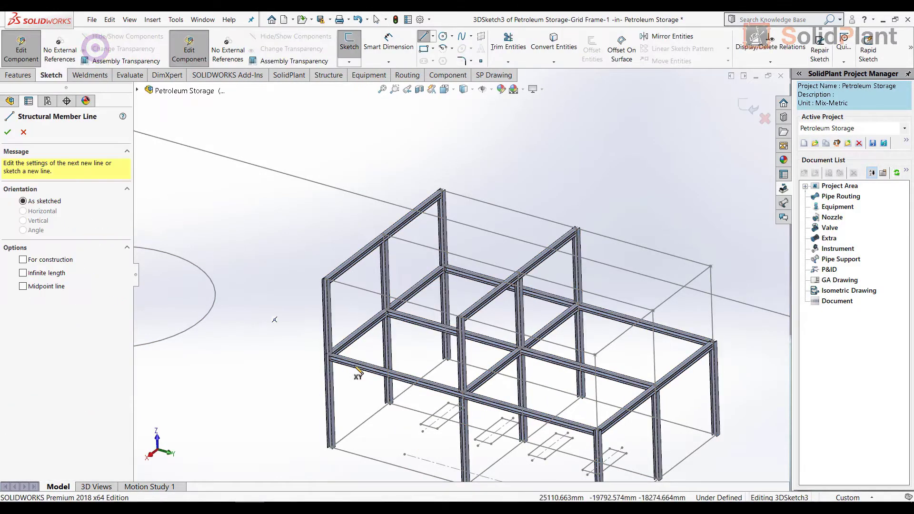
scroll(244, 202, down, 5)
click(220, 147)
scroll(457, 266, up, 2)
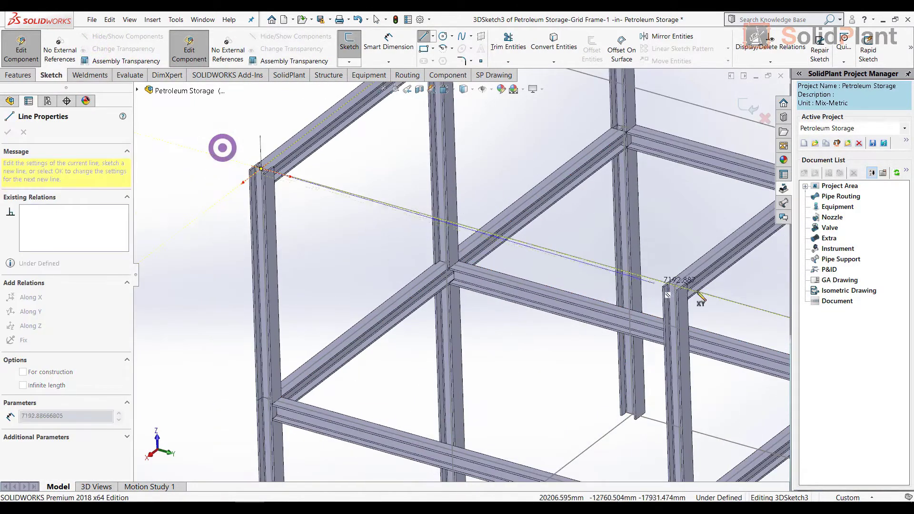
click(674, 286)
right_click(534, 354)
click(549, 363)
scroll(469, 251, up, 4)
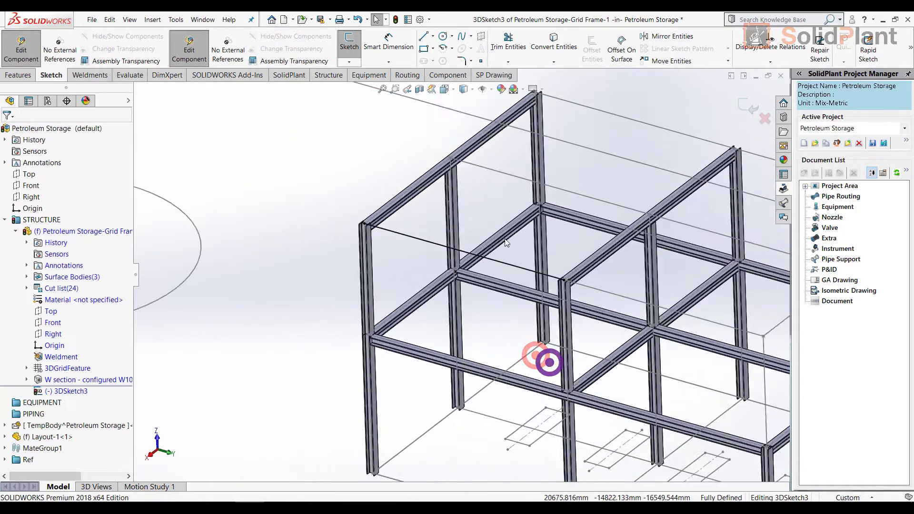
scroll(518, 131, down, 1)
click(746, 109)
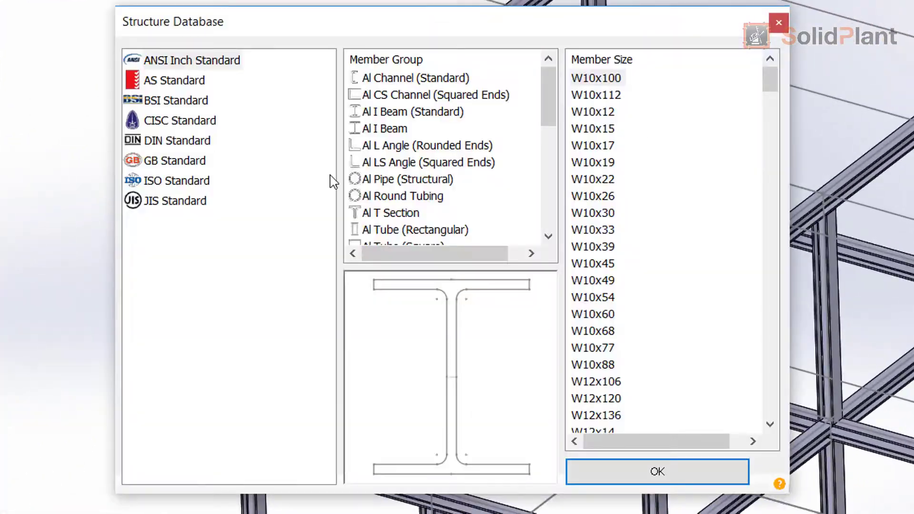
- Assign the ANSI Inch Standard W Section profile in size W10x100 to the drawn member line
click(196, 60)
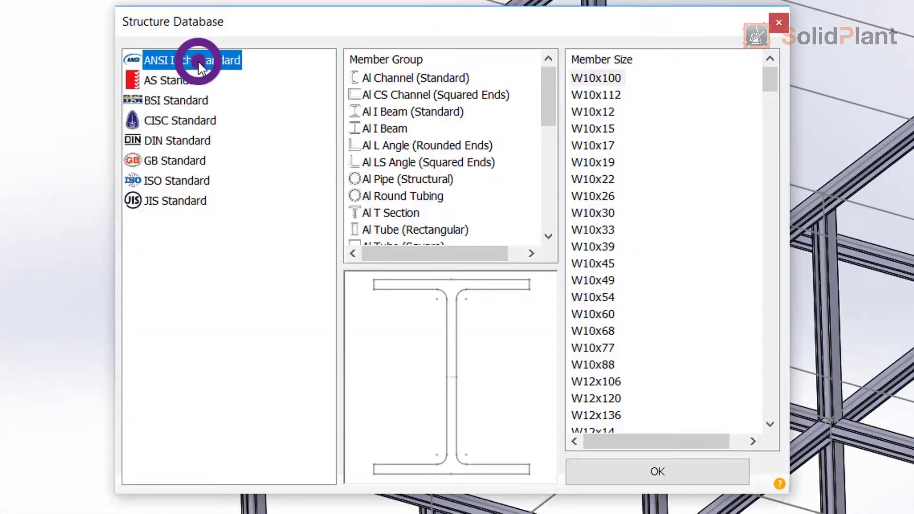
drag(552, 97, 542, 244)
click(387, 212)
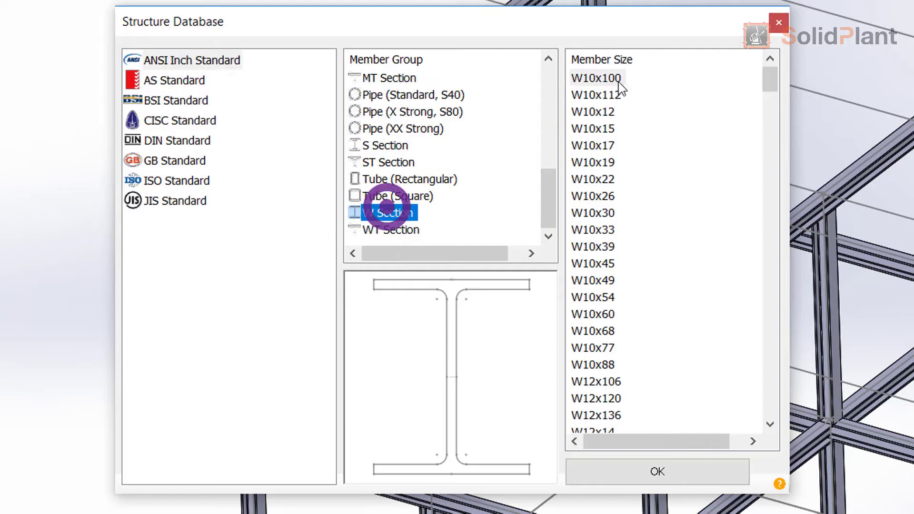
click(596, 78)
click(656, 470)
- Edit the new top beam and relocate its profile so the path line runs through the middle of the upper flange
scroll(566, 238, down, 5)
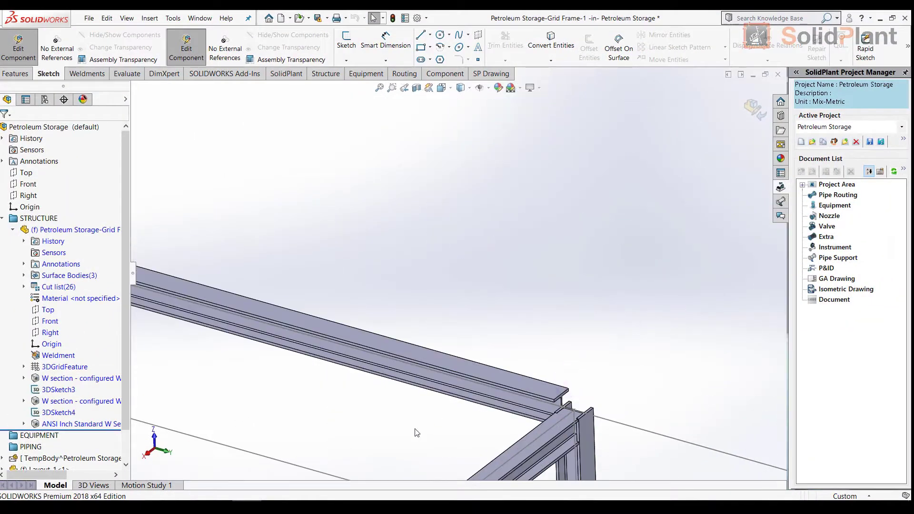
scroll(435, 426, down, 3)
click(81, 423)
click(86, 398)
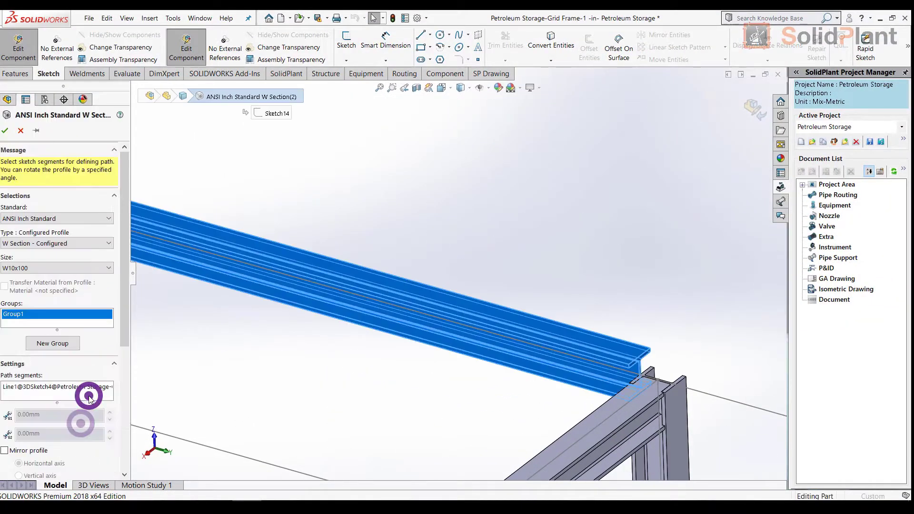
drag(122, 259, 118, 425)
click(57, 348)
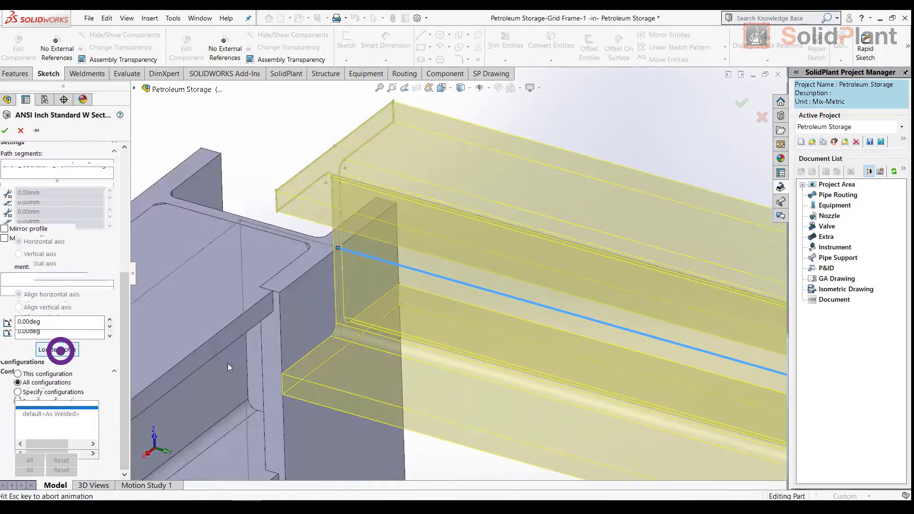
click(454, 156)
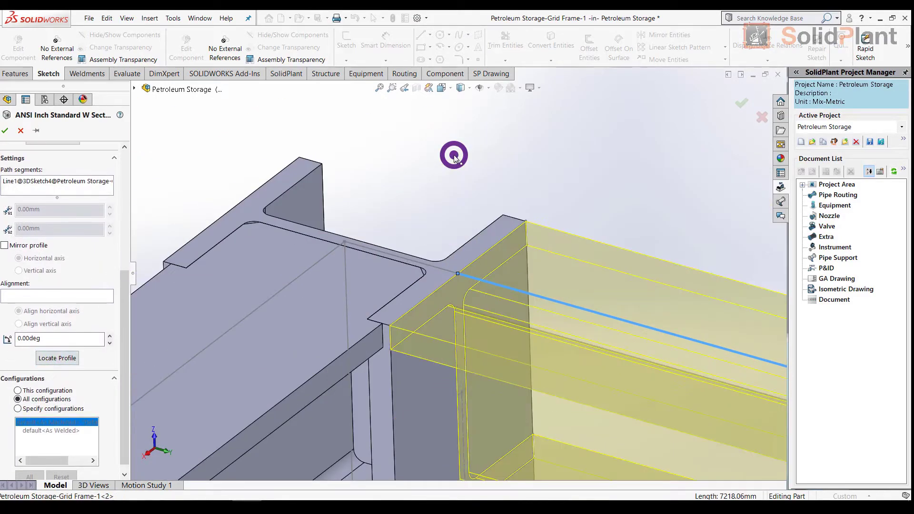
click(6, 131)
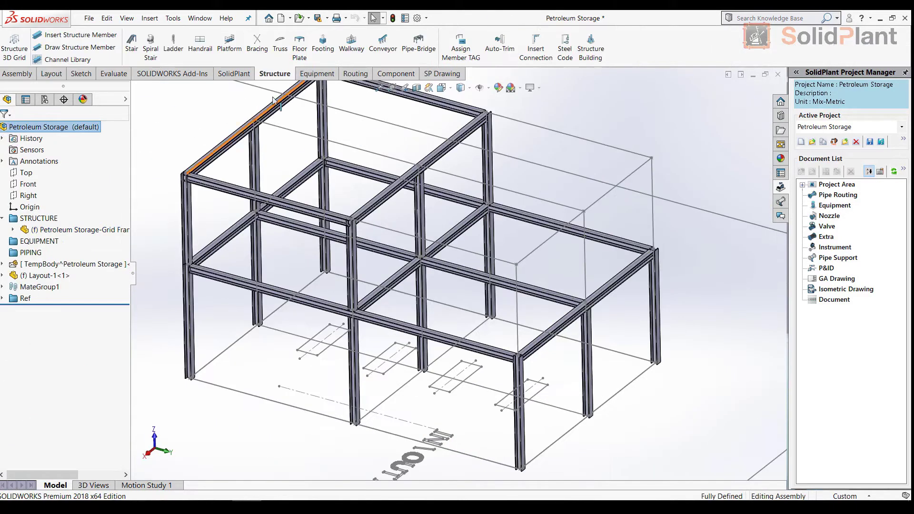
- Start a footing and place footing points at the bases of the first front-side columns
click(325, 56)
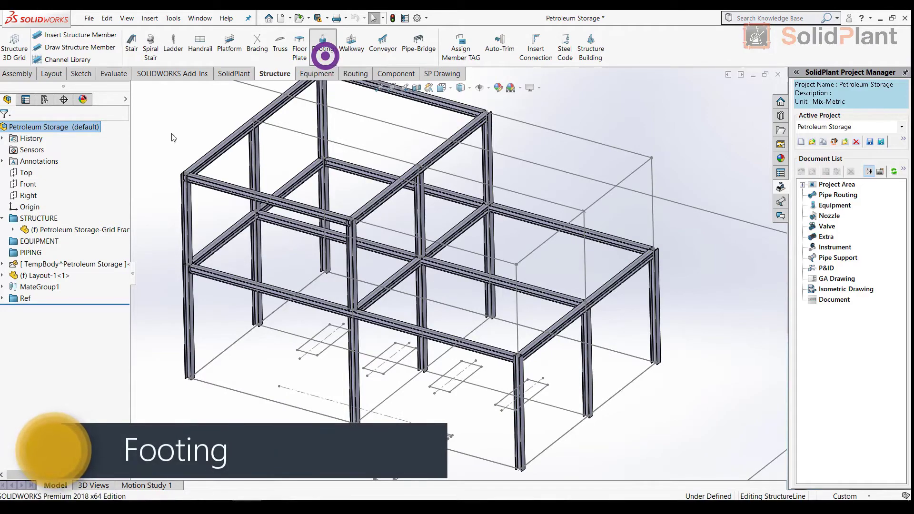
scroll(147, 402, down, 5)
click(285, 325)
scroll(487, 267, up, 7)
scroll(593, 333, down, 6)
click(434, 310)
scroll(457, 266, up, 2)
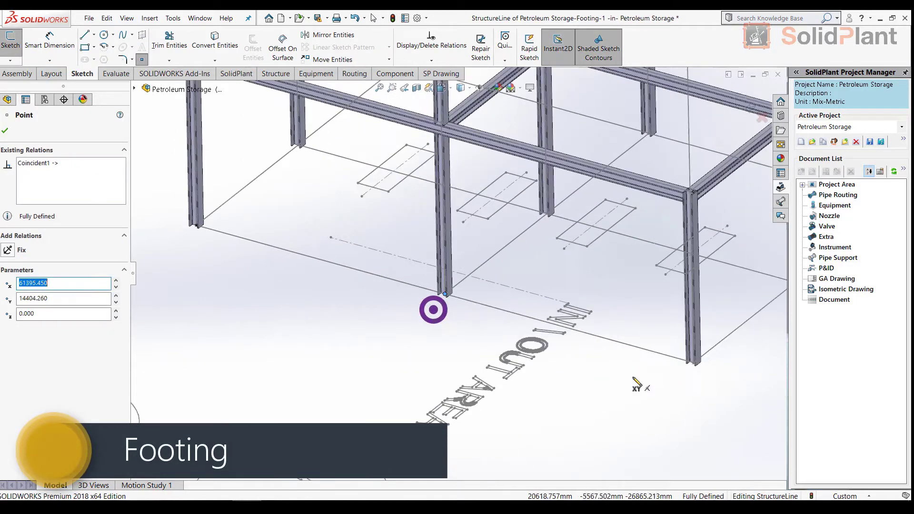
- Place footing points at the bases of the front corner column and the remaining end-row columns, and finish the sketch
click(691, 364)
scroll(691, 363, up, 3)
scroll(743, 324, down, 4)
click(587, 304)
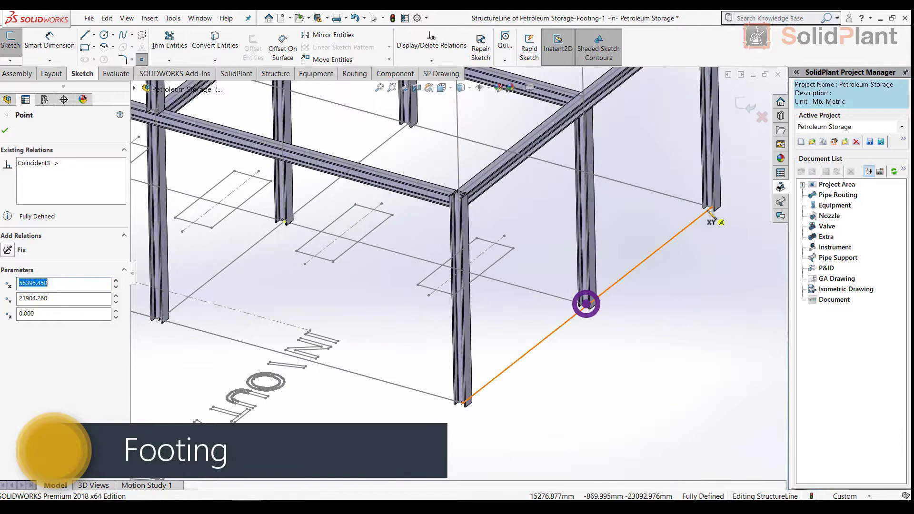
click(711, 208)
scroll(707, 205, up, 3)
right_click(670, 95)
click(681, 102)
click(746, 107)
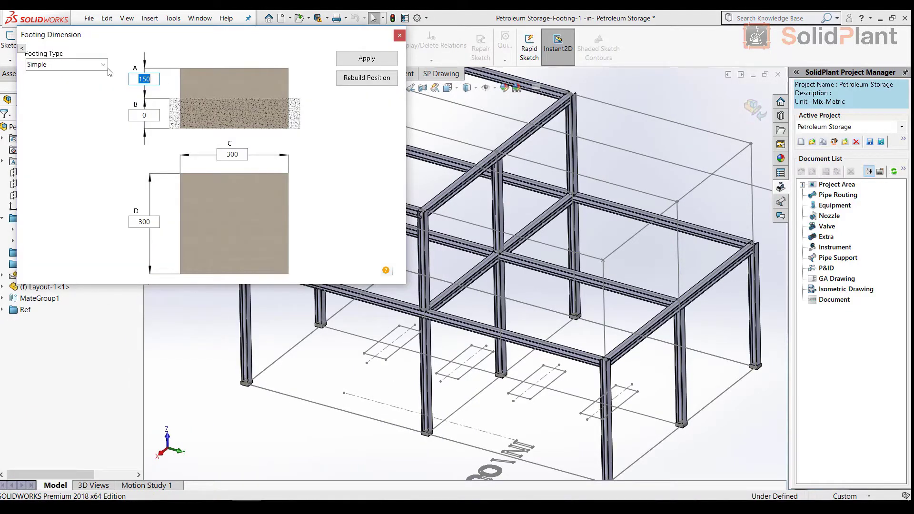
- Change the footings to the Hexagon type with A 200 and C 450, and apply the new dimensions
click(104, 64)
click(59, 86)
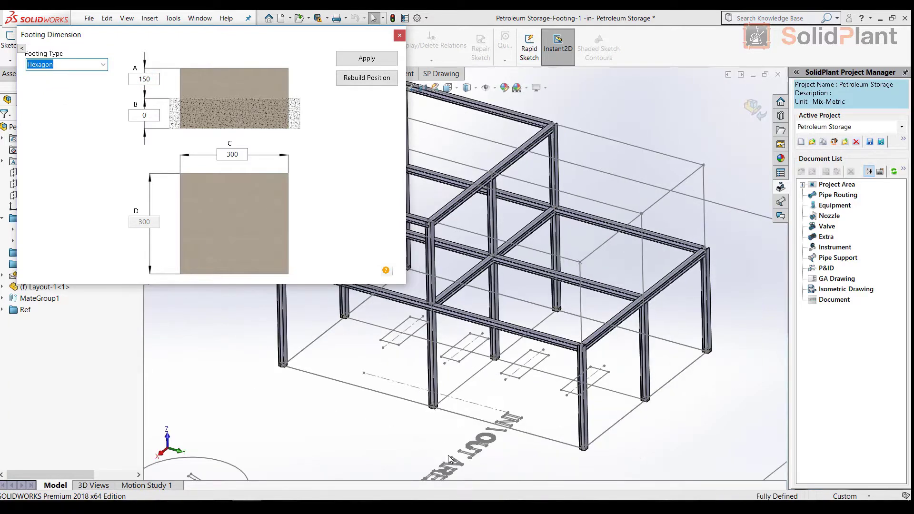
scroll(523, 380, down, 5)
scroll(523, 379, down, 3)
click(366, 78)
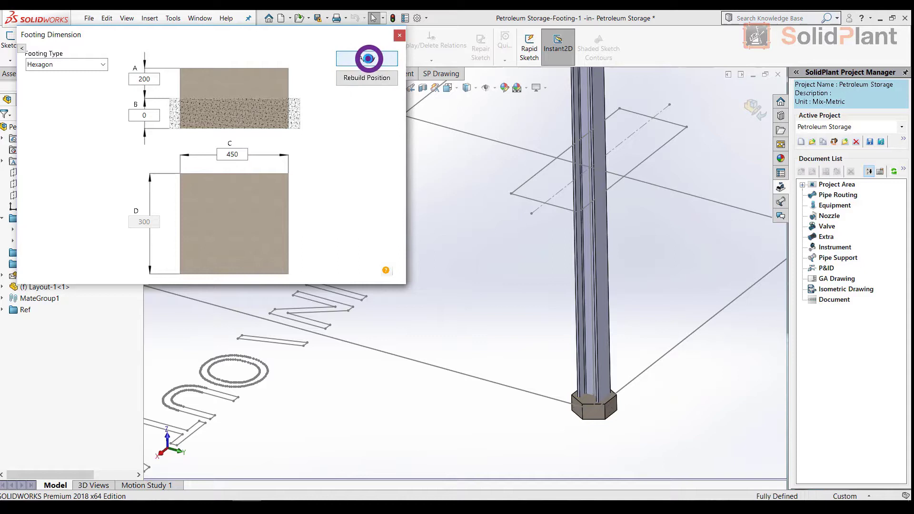
click(400, 39)
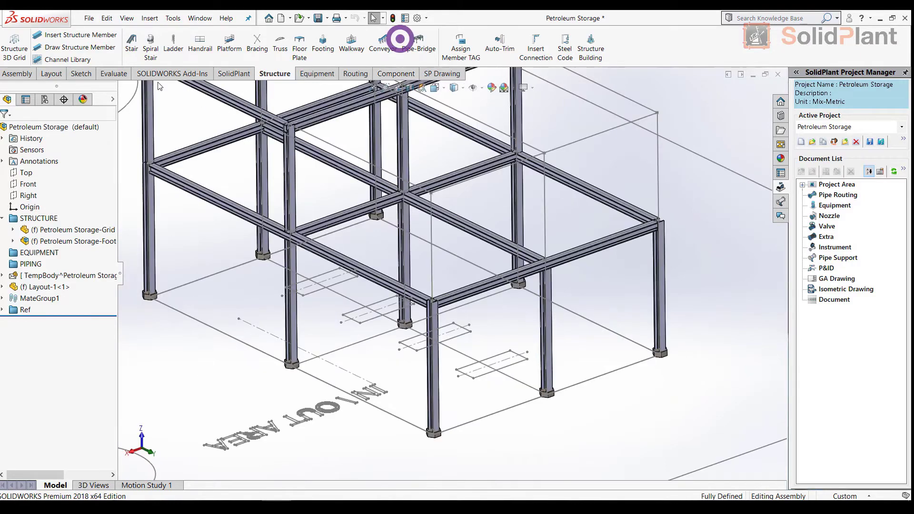
- Draw a stair line about 1799 mm long on the lower-storey end beam, starting at the front corner column
click(131, 43)
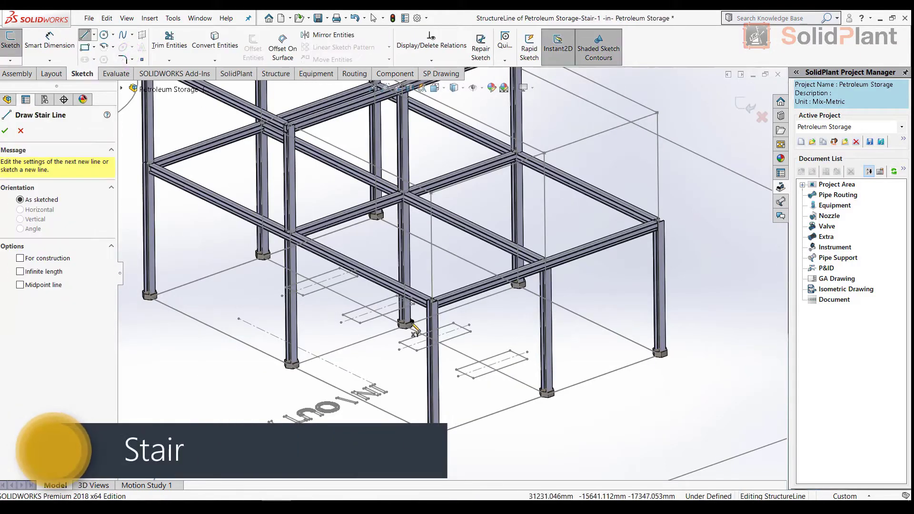
scroll(413, 325, down, 5)
click(339, 353)
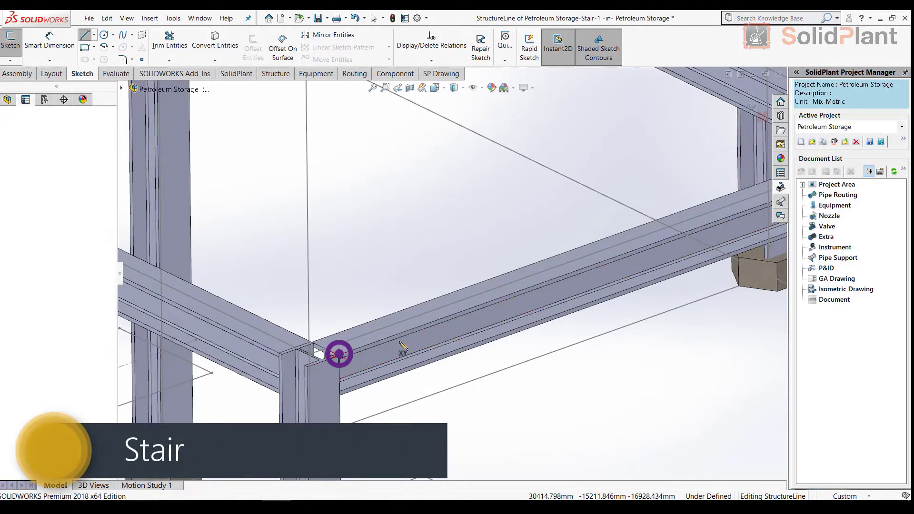
click(556, 277)
right_click(586, 378)
click(618, 383)
scroll(526, 375, up, 5)
- Dimension the stair line to 1200 mm and finish the sketch
click(43, 38)
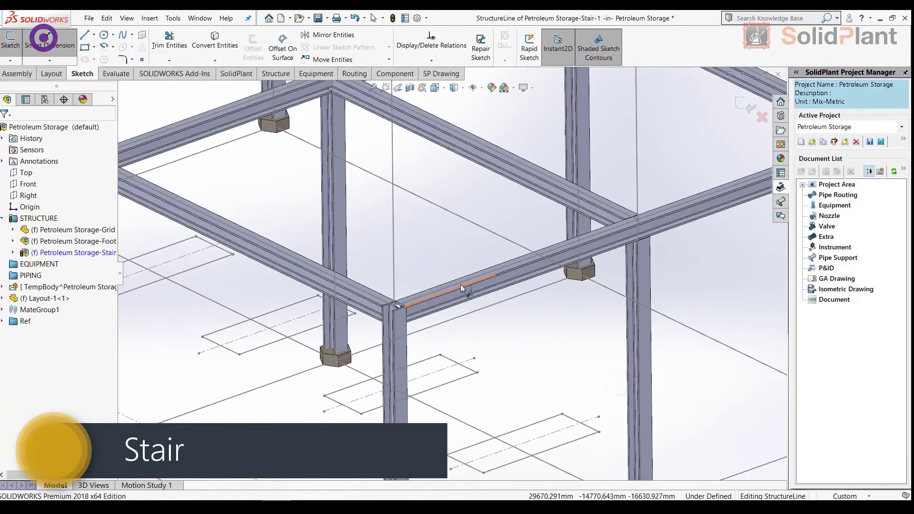
click(470, 285)
click(510, 338)
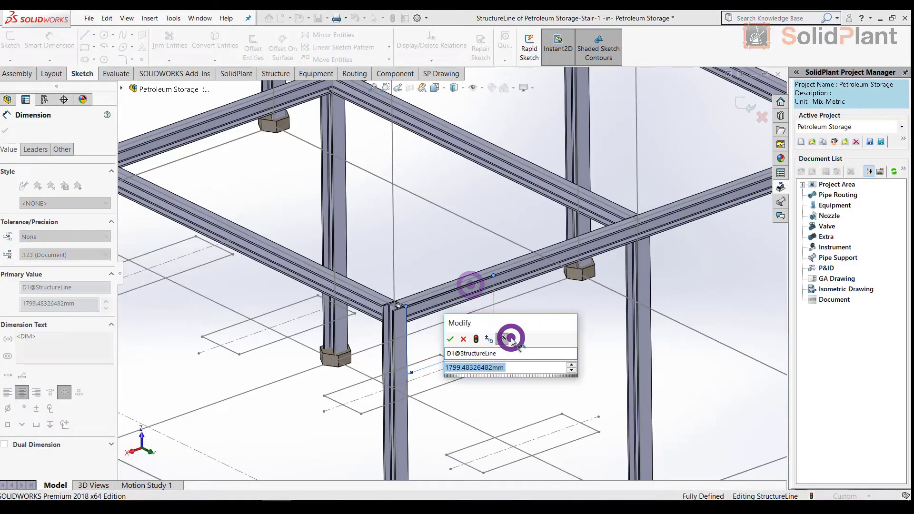
text(1200)
click(451, 340)
click(551, 328)
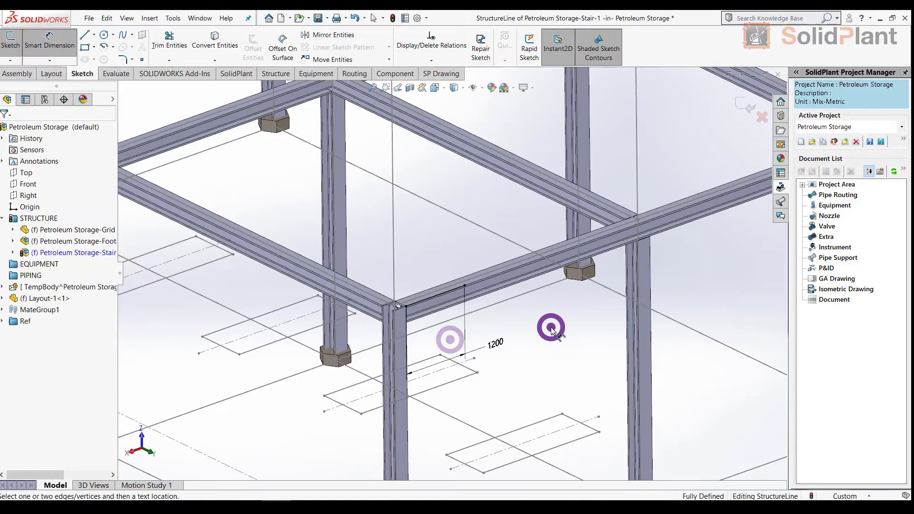
click(743, 108)
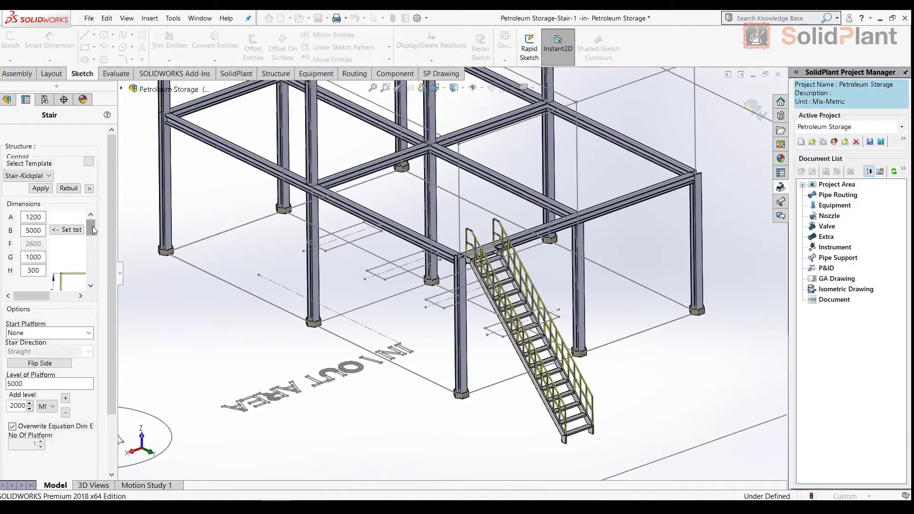
- Divide the 5000 mm stair height into two platform levels of 2500 mm each
click(90, 189)
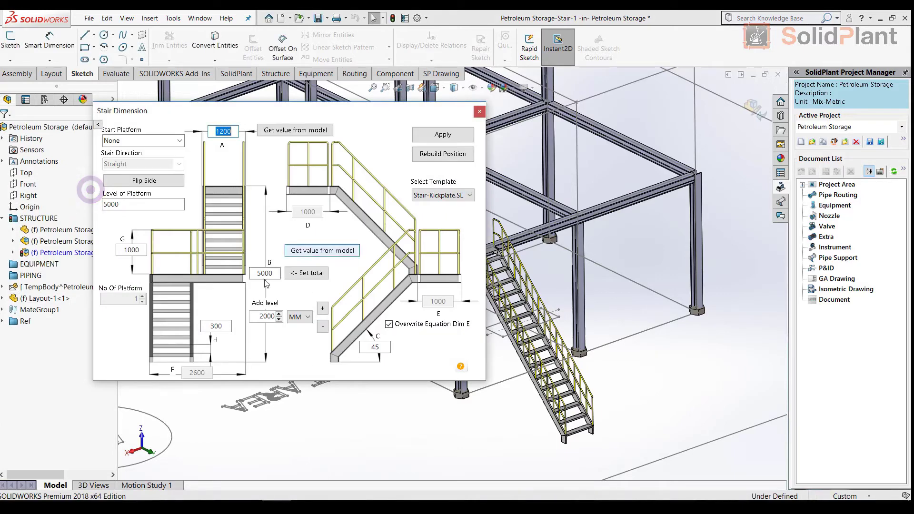
drag(379, 107, 344, 117)
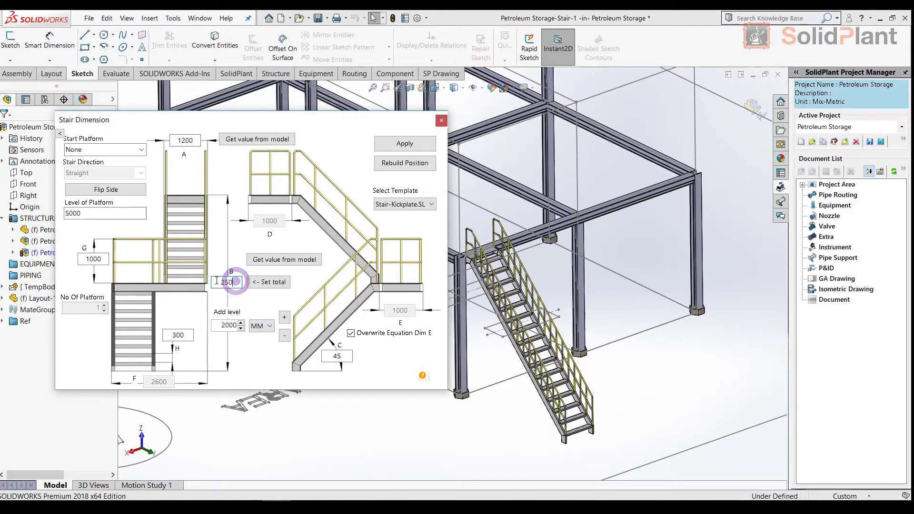
click(284, 317)
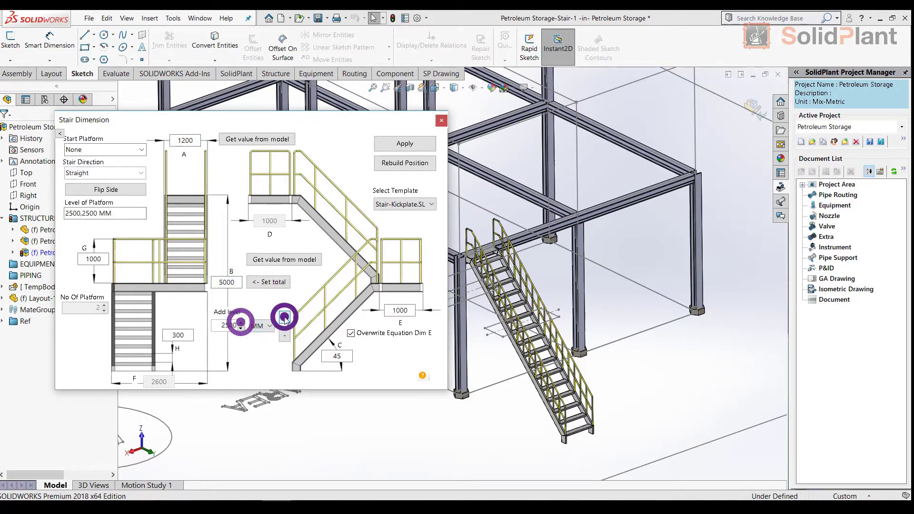
- Set the stair's start platform to 90 Degree Left and its direction to 180 Degree Right, and rebuild its position
click(140, 149)
click(107, 180)
click(138, 150)
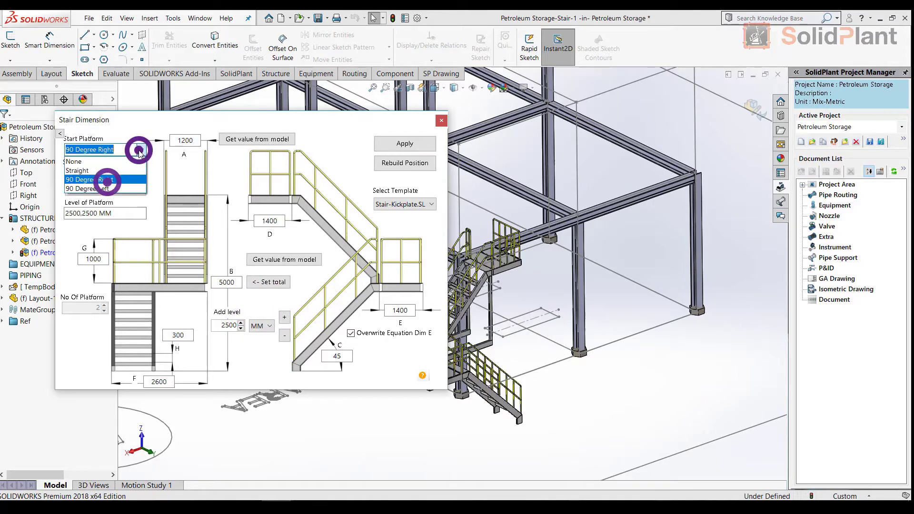
click(116, 188)
click(141, 173)
click(118, 214)
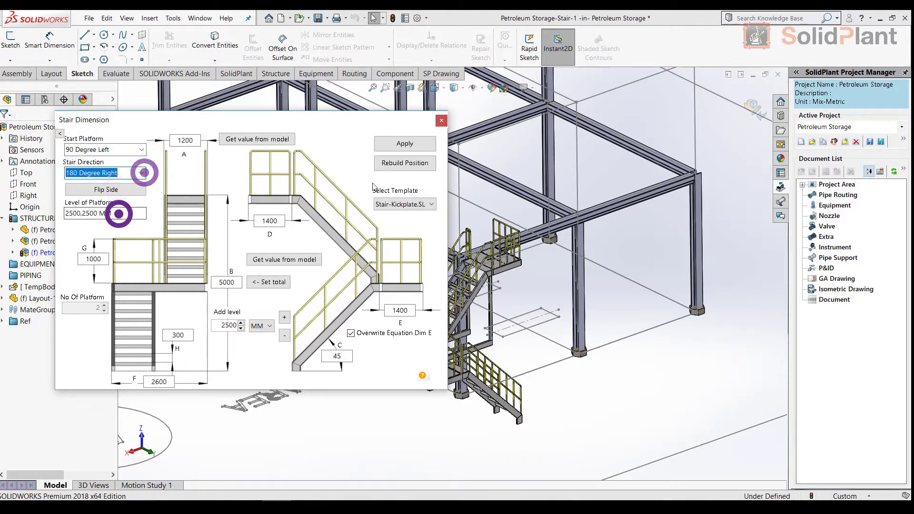
click(391, 163)
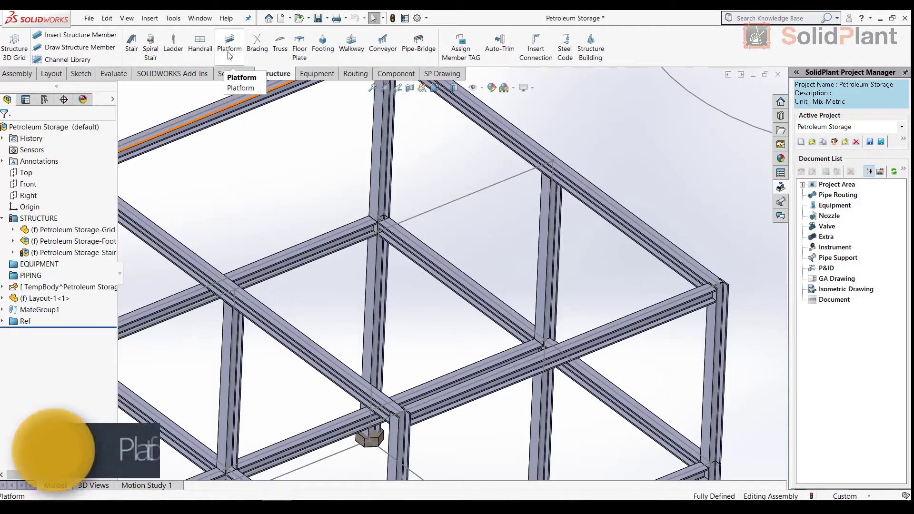
- Draw a platform line about 7782 mm long along the upper-storey end beam between its corner columns, and finish the sketch
click(229, 53)
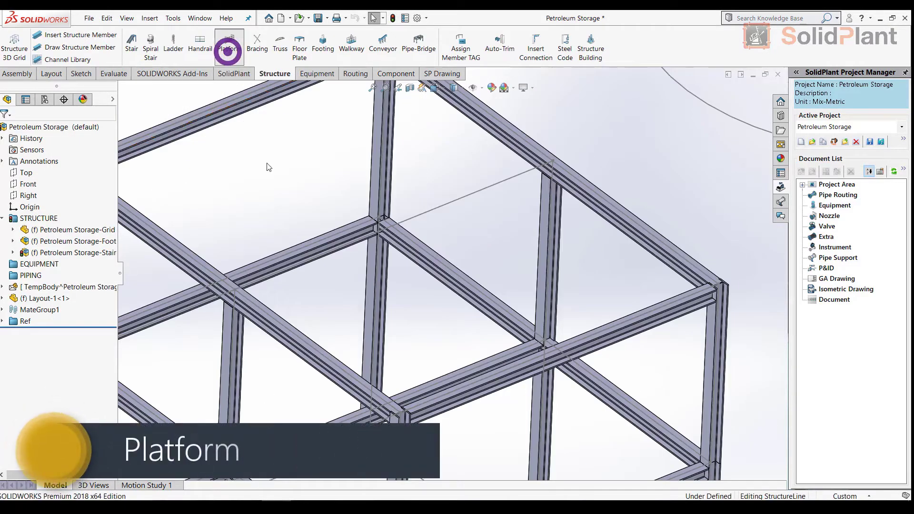
scroll(379, 378, down, 4)
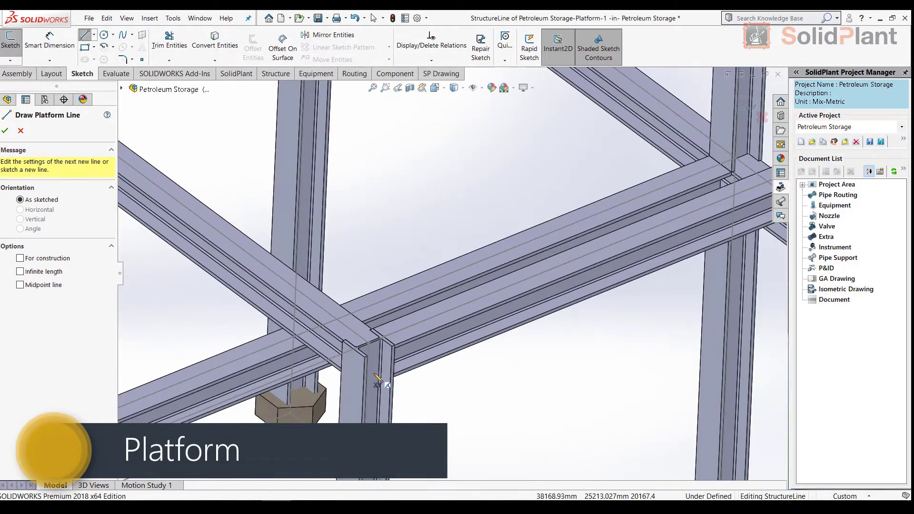
click(364, 357)
scroll(363, 356, up, 4)
scroll(667, 210, down, 4)
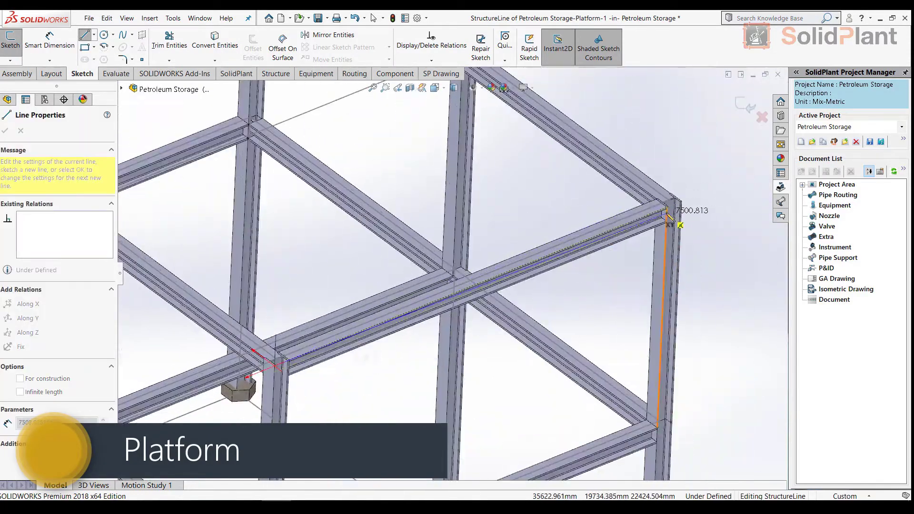
click(665, 205)
scroll(577, 306, up, 3)
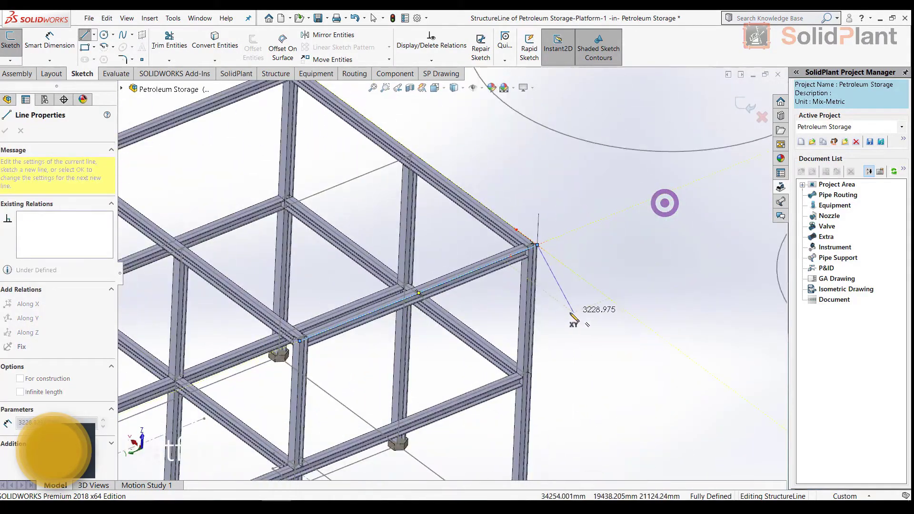
right_click(577, 312)
click(604, 319)
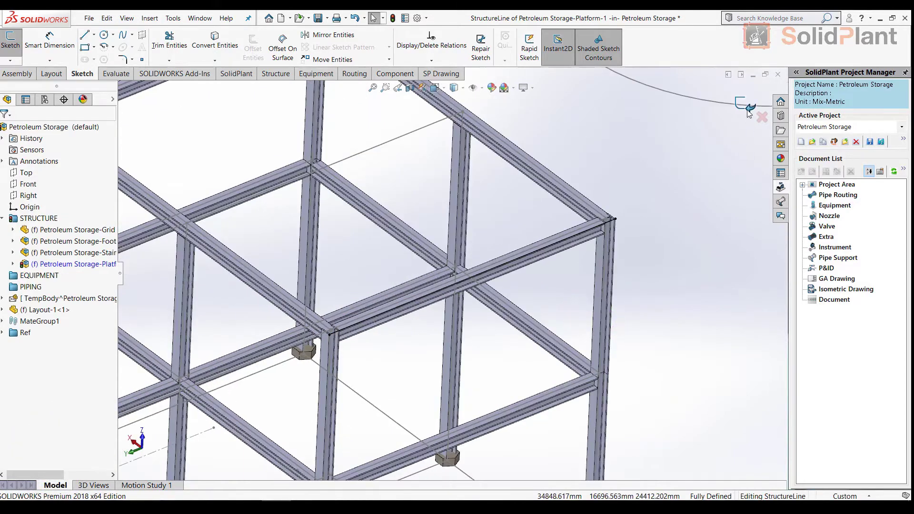
click(747, 108)
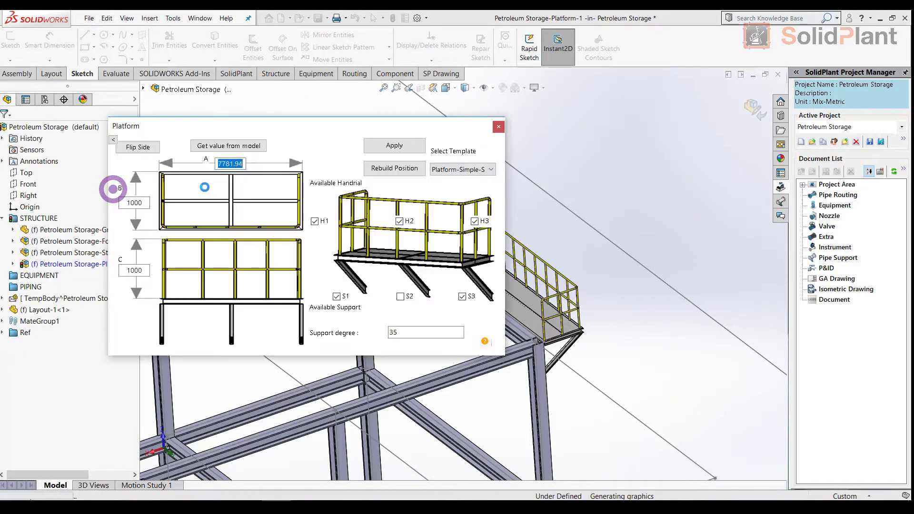
- Apply the platform settings with handrails H1, H2 and H3 and supports S1 and S3, and close them
mouse_move(415, 126)
mouse_down()
mouse_move(352, 157)
mouse_move(245, 159)
mouse_up()
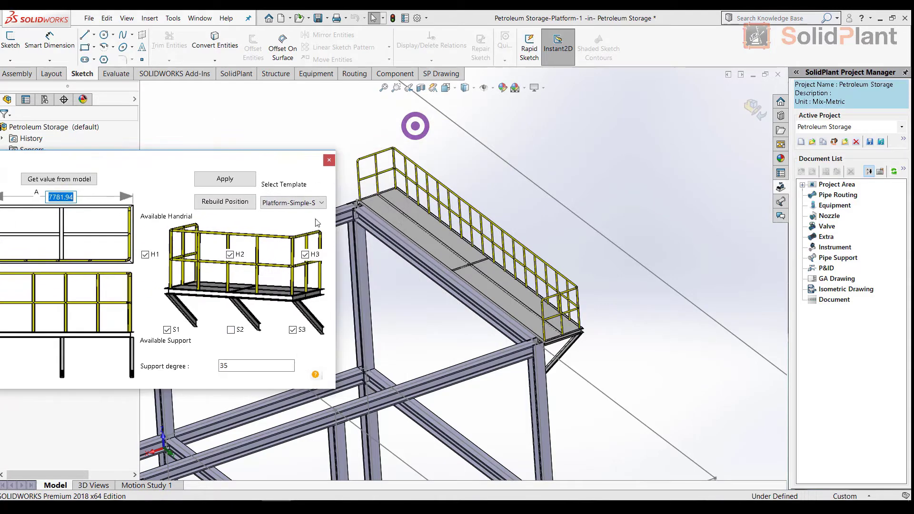
click(231, 179)
click(329, 161)
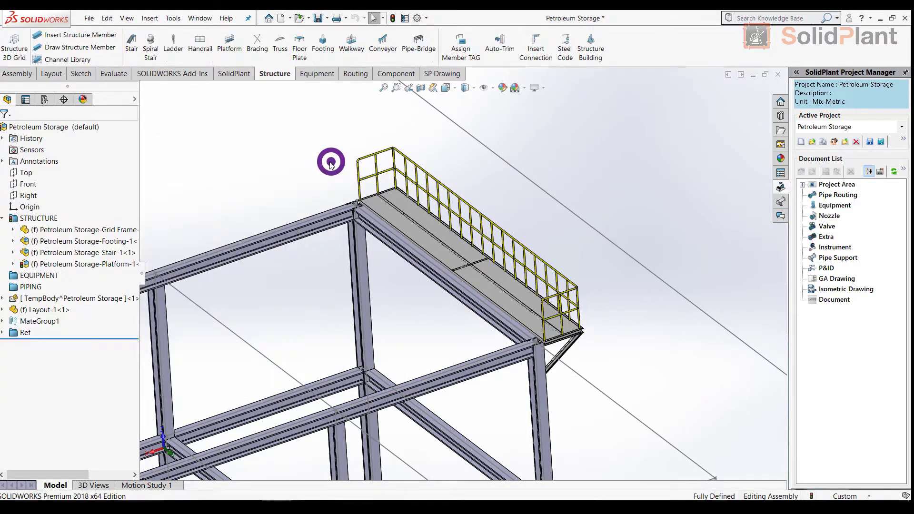
- Start a handrail and draw its first line, about 15037 mm long, along the lower-storey side beam from the corner beside the stair
click(198, 51)
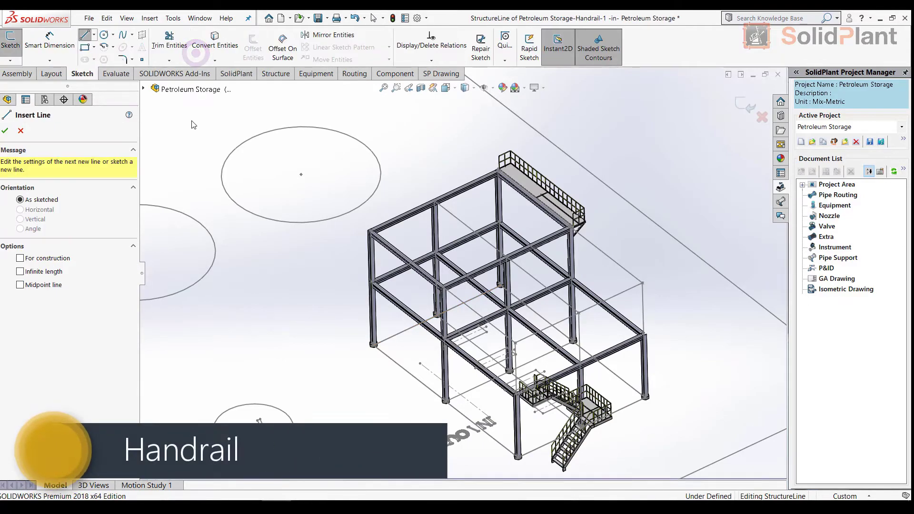
click(539, 352)
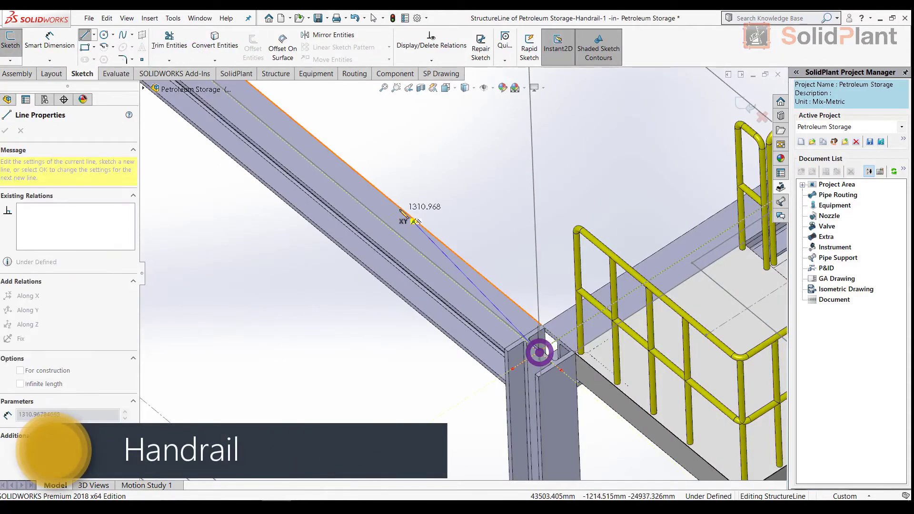
scroll(401, 211, up, 10)
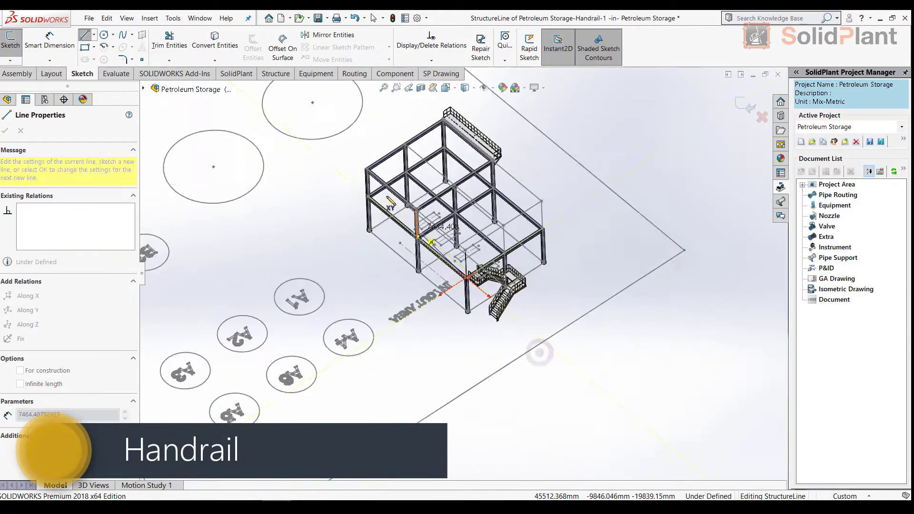
scroll(388, 241, down, 10)
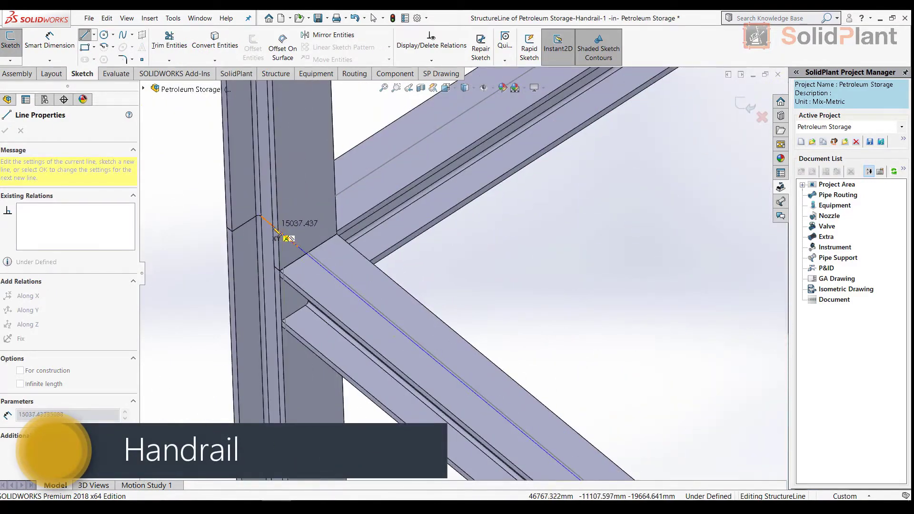
click(282, 233)
- Continue the handrail line around the remaining lower-storey perimeter, end it at the stair platform's railing, and finish the sketch
scroll(481, 136, up, 10)
scroll(743, 464, down, 15)
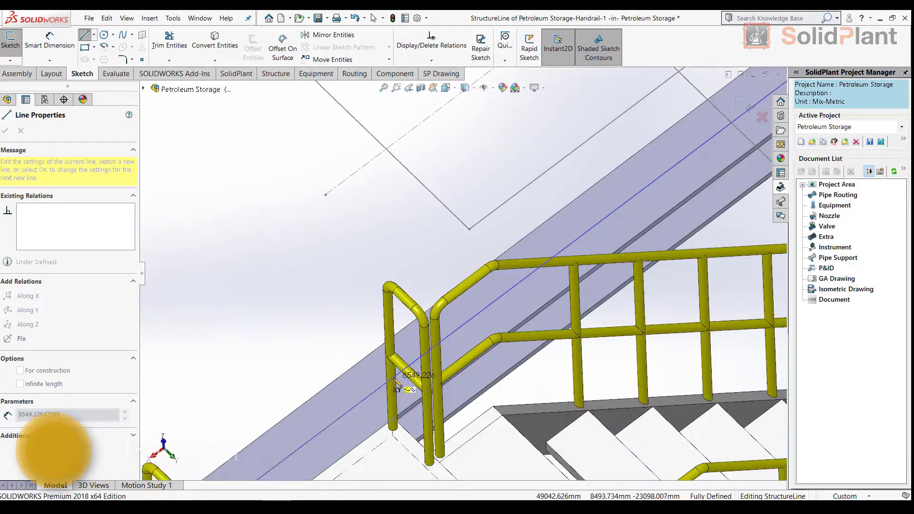
click(393, 378)
double_click(408, 404)
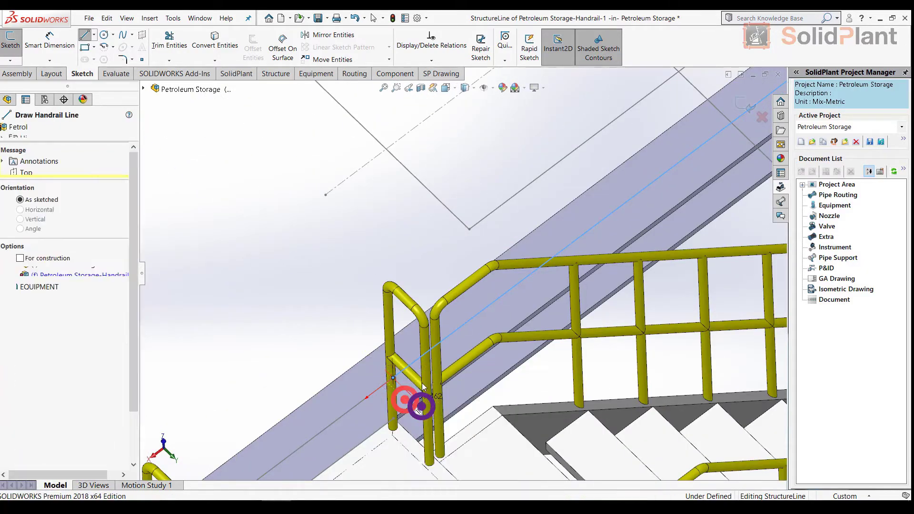
scroll(418, 402, up, 10)
click(734, 125)
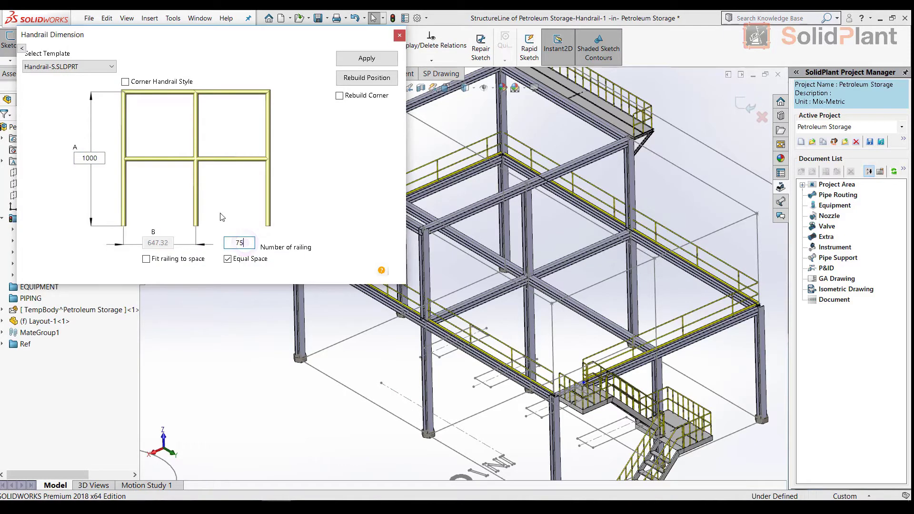
- Set the handrail's number of railings to 75 with equal spacing and rebuild its position
drag(287, 32, 270, 63)
click(350, 108)
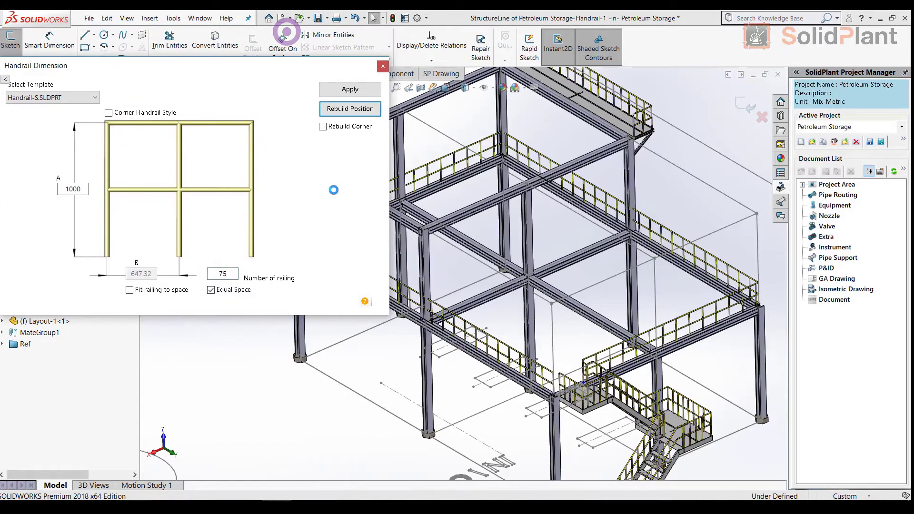
- Start a floor plate on the lower-storey beams and sketch a 10000 by 15000 mm rectangle between opposite corners of the frame
scroll(637, 363, down, 4)
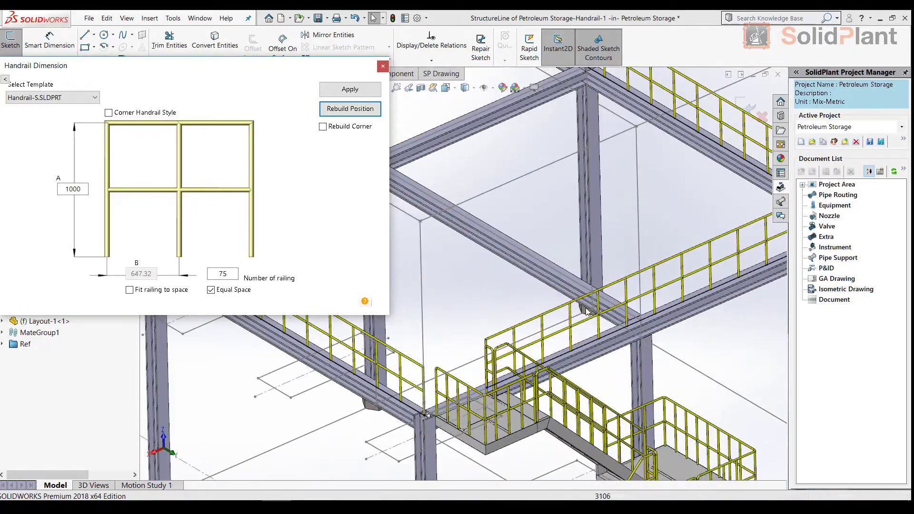
scroll(602, 309, up, 2)
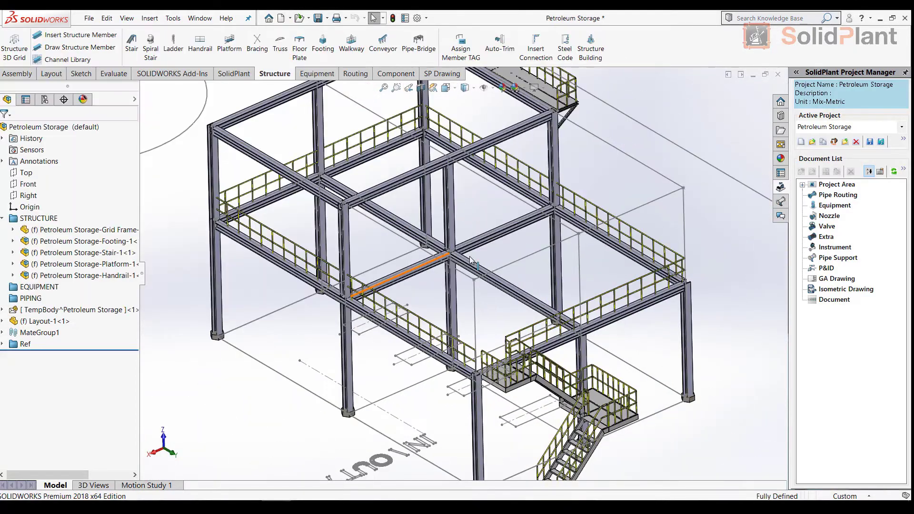
scroll(474, 224, up, 6)
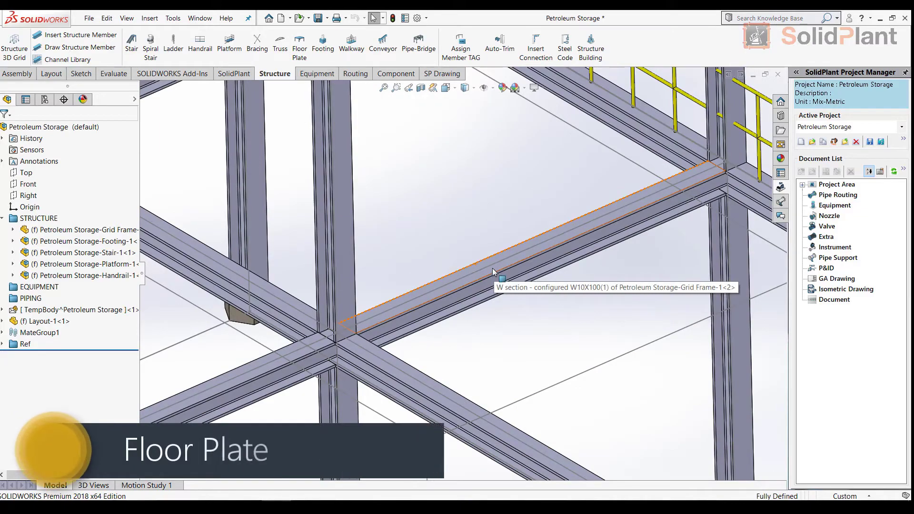
click(493, 272)
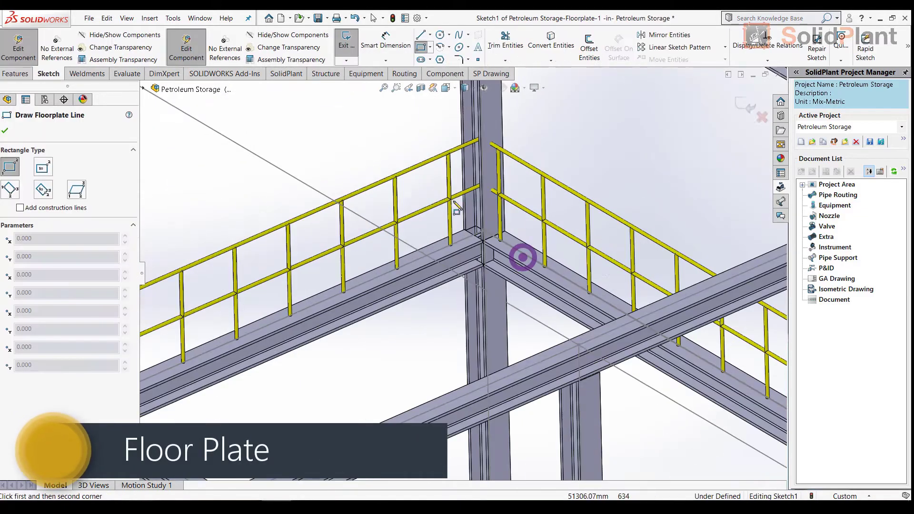
click(484, 231)
scroll(486, 230, up, 5)
scroll(504, 445, down, 4)
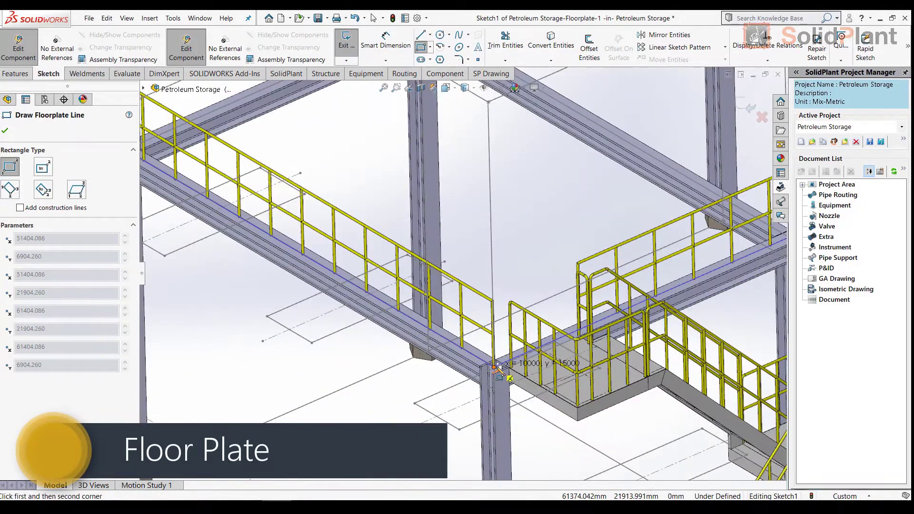
click(494, 370)
- End the rectangle command and exit the floor plate sketch to generate the plate
scroll(495, 371, up, 5)
scroll(381, 200, down, 3)
scroll(333, 234, up, 3)
right_click(255, 274)
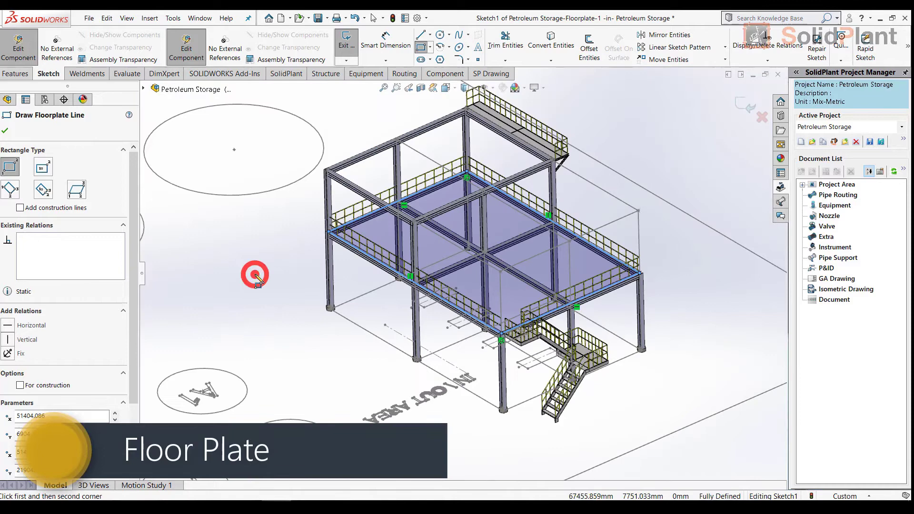
click(267, 281)
click(745, 105)
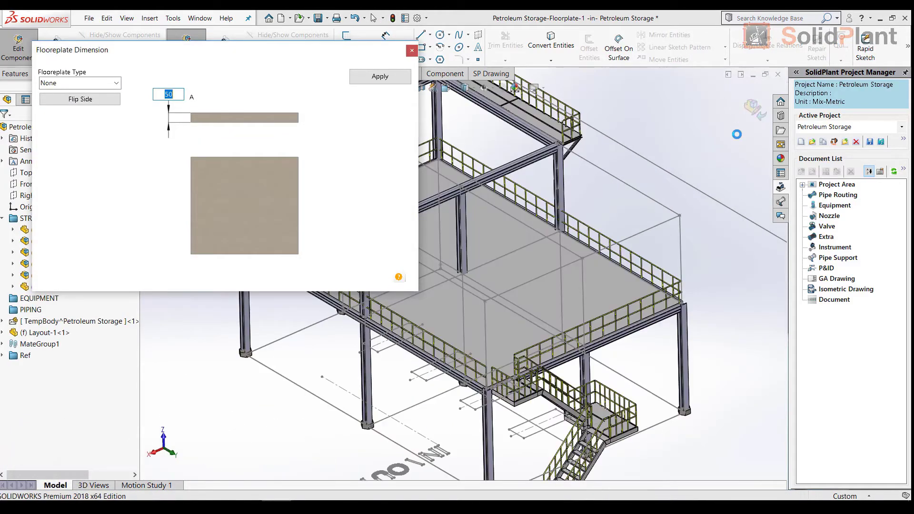
- Preview the Checker1 and Checker2 types on the floor plate, and set its type to Grating
click(118, 83)
click(73, 102)
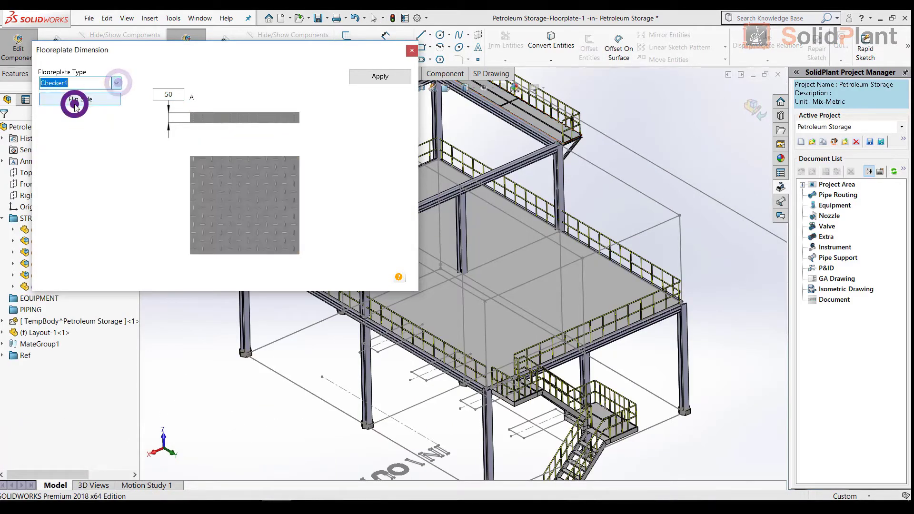
click(119, 84)
click(81, 107)
scroll(505, 369, down, 10)
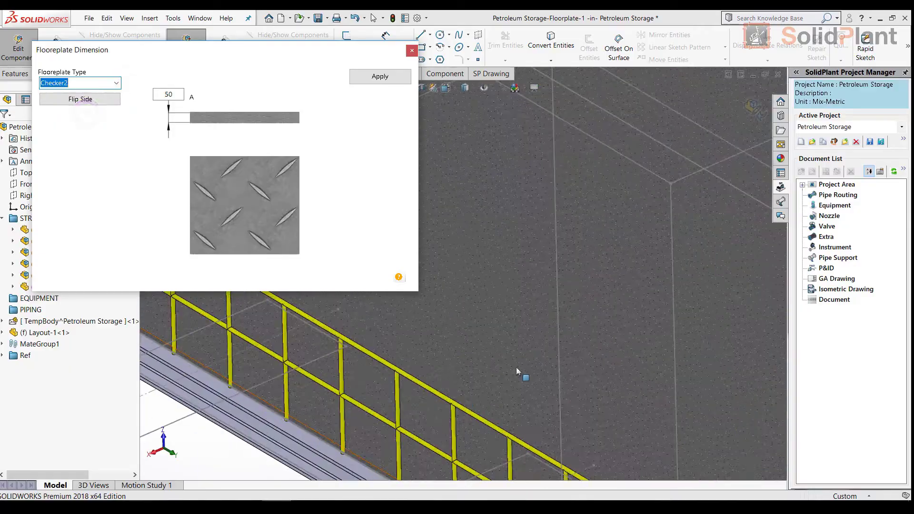
scroll(504, 369, up, 10)
click(118, 83)
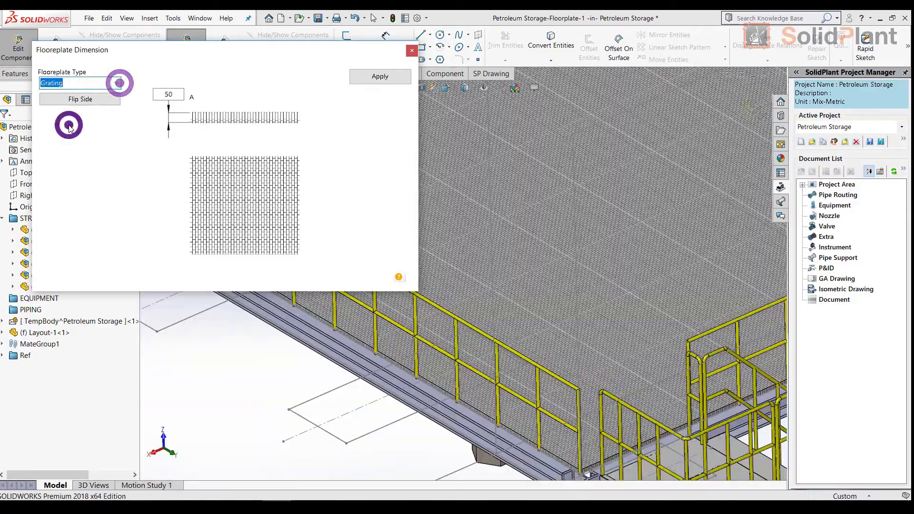
click(69, 124)
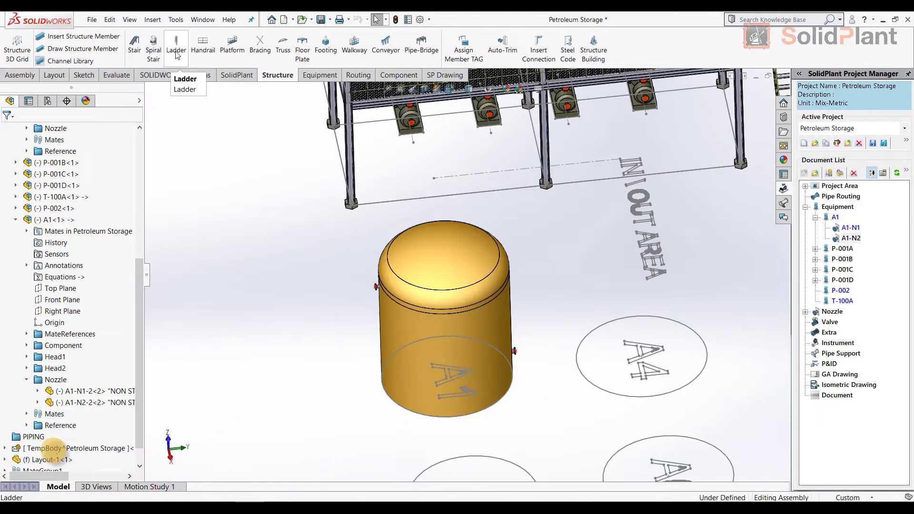
- Start a ladder, draw its short base line at the front of tank A1's upper rim, and close the ladder settings
click(175, 52)
scroll(426, 320, up, 5)
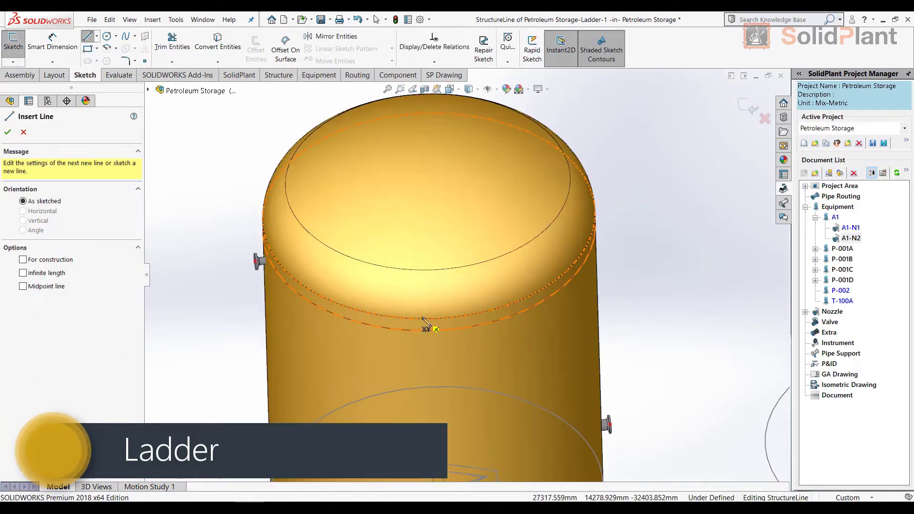
click(422, 318)
click(471, 314)
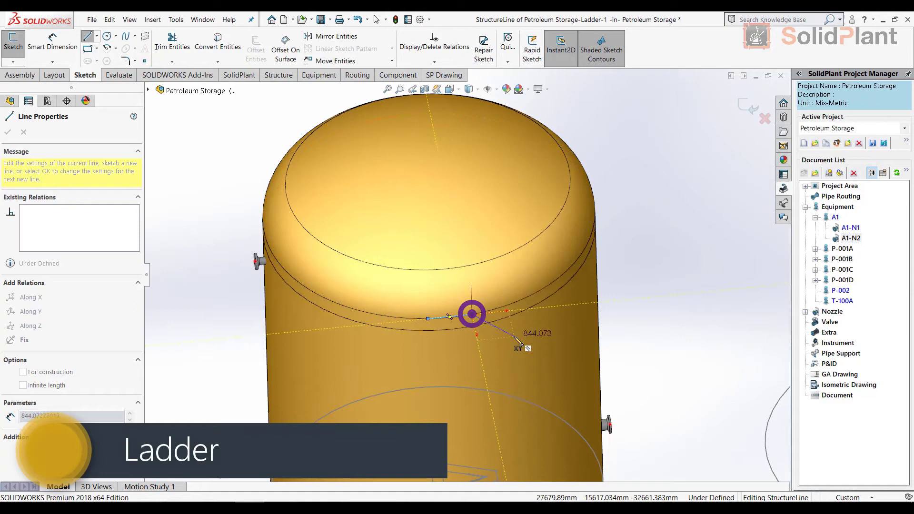
right_click(632, 351)
click(646, 362)
scroll(481, 392, up, 5)
scroll(482, 392, down, 1)
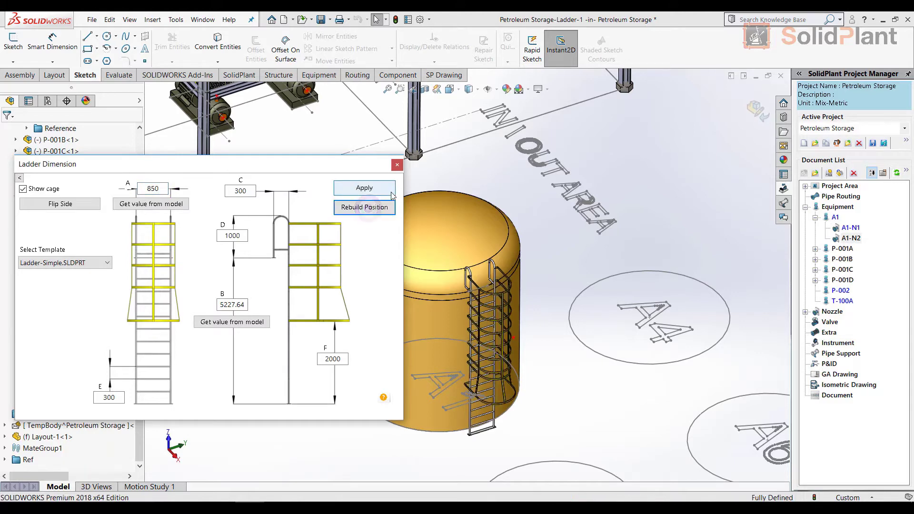
click(397, 166)
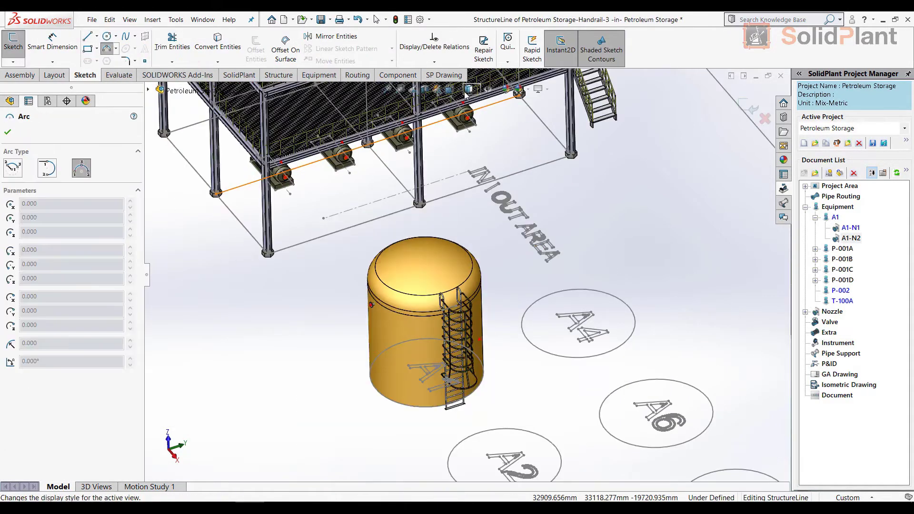
- Sketch the handrail's three-point arc in top view around tank A1's rim between the ladder's two sides, and close the handrail settings
click(459, 91)
click(461, 117)
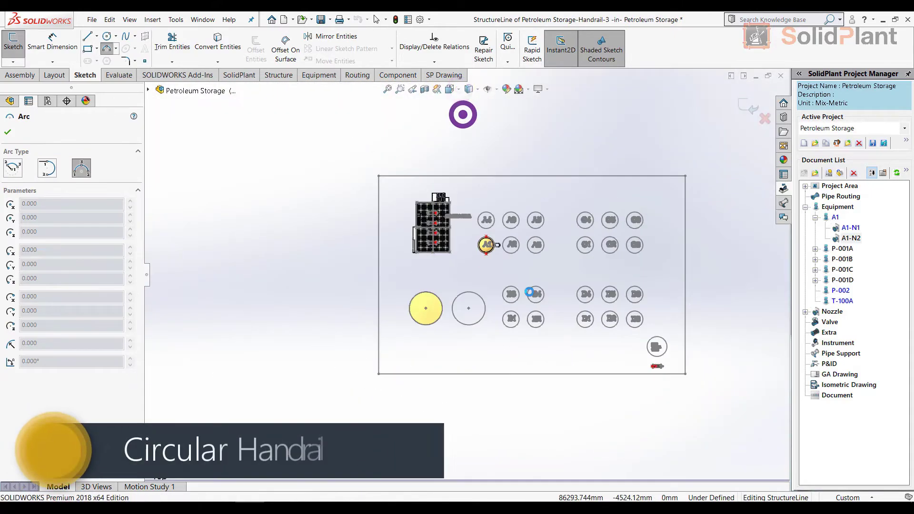
scroll(488, 252, down, 14)
scroll(483, 166, down, 1)
click(115, 48)
click(125, 83)
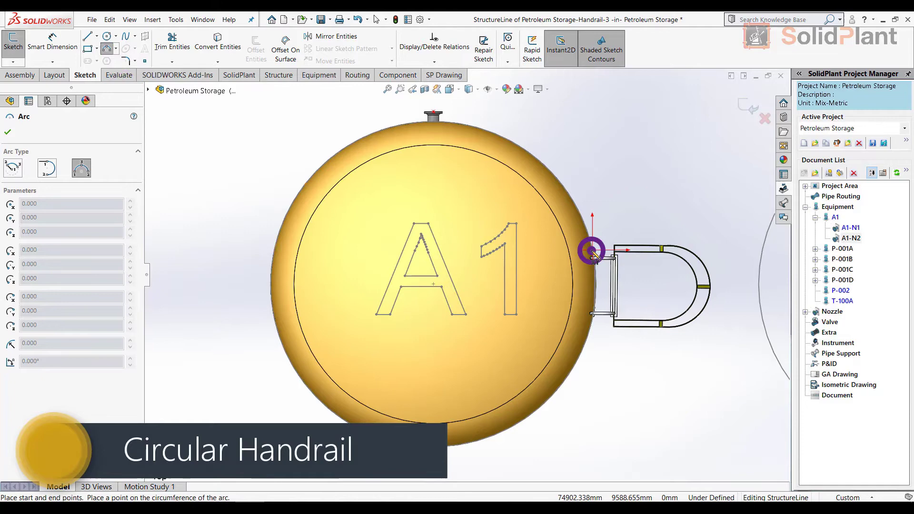
click(590, 323)
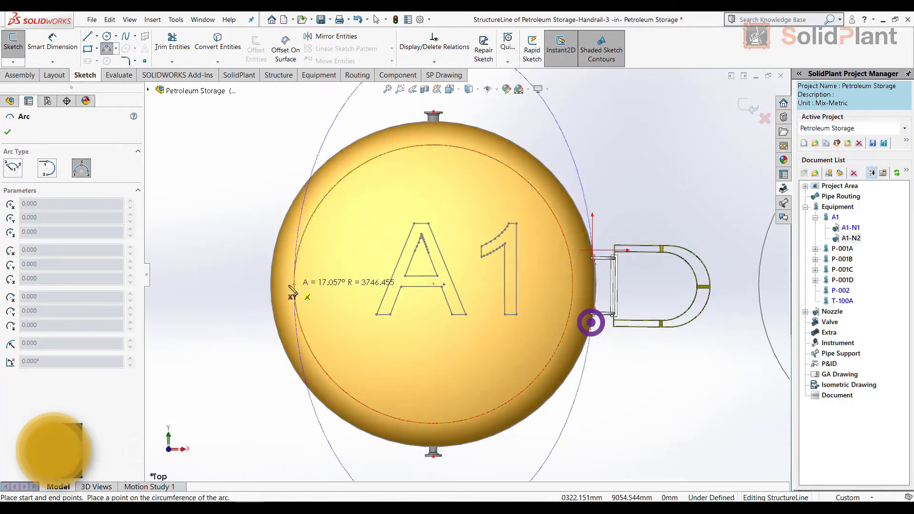
click(272, 275)
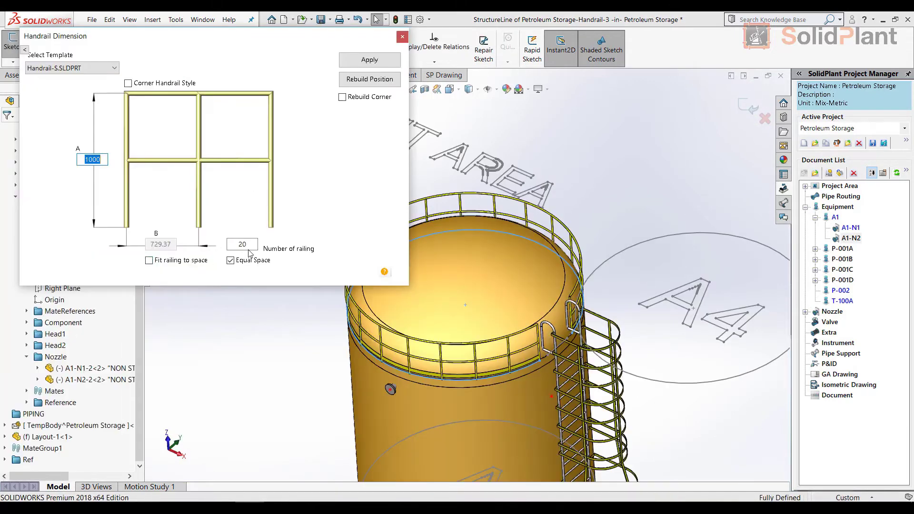
click(403, 36)
click(208, 182)
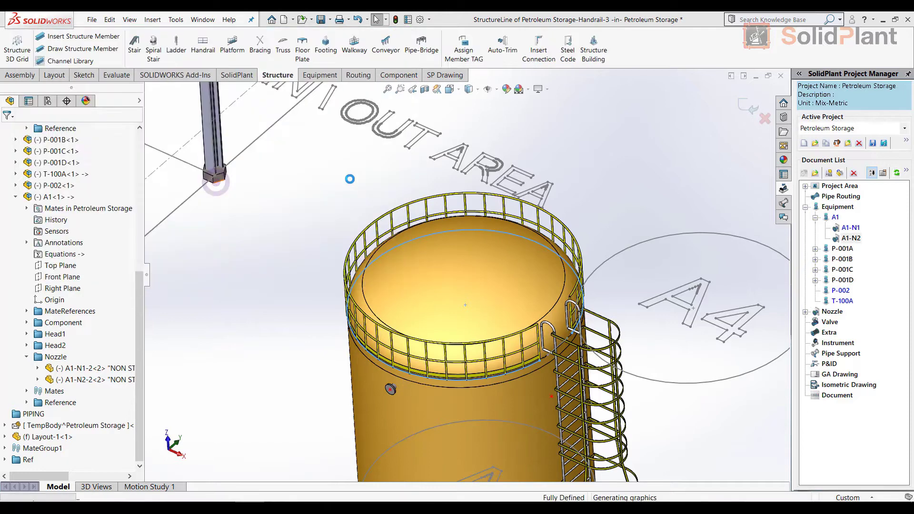
- Add a spiral stair around the large storage tank T-100A and close its dimension settings
click(155, 51)
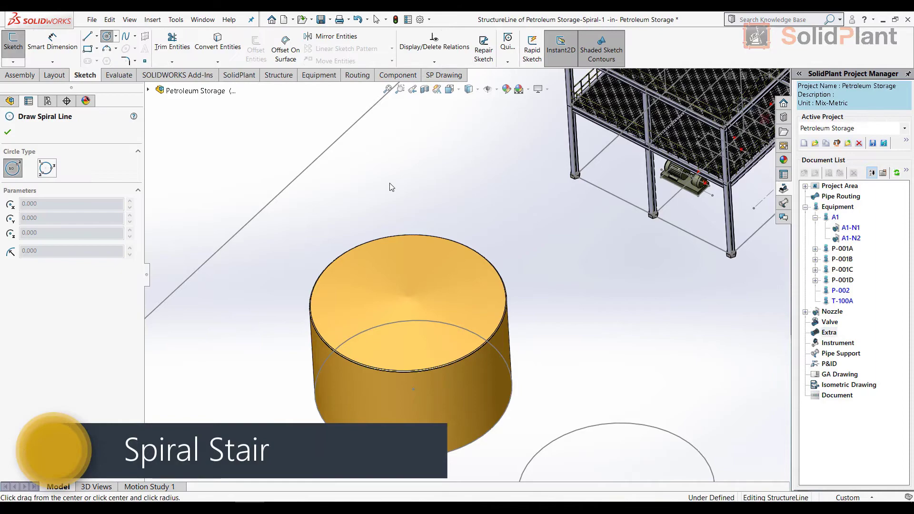
key(Escape)
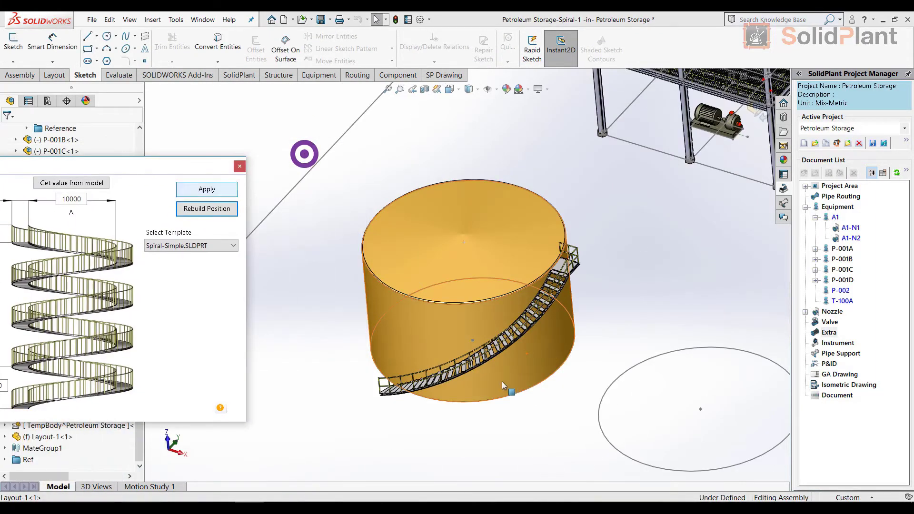
middle_drag(504, 386, 523, 372)
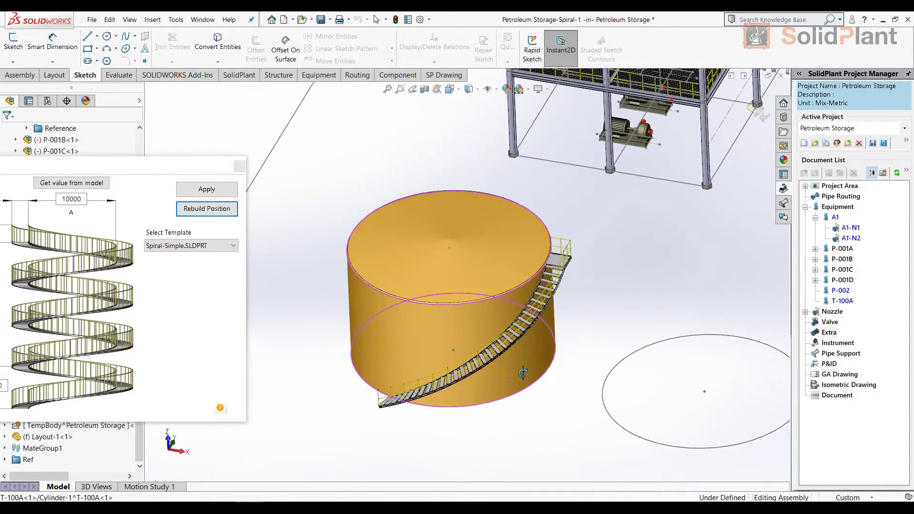
click(241, 168)
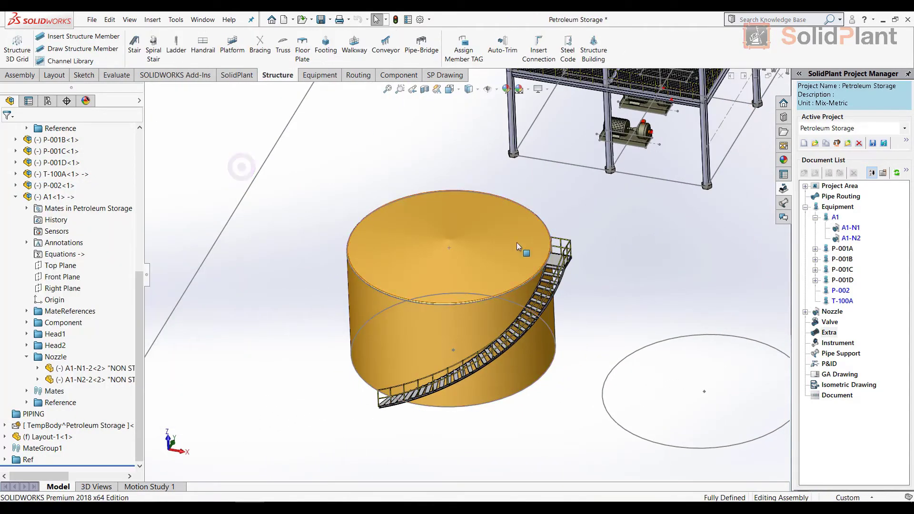
middle_drag(517, 243, 467, 343)
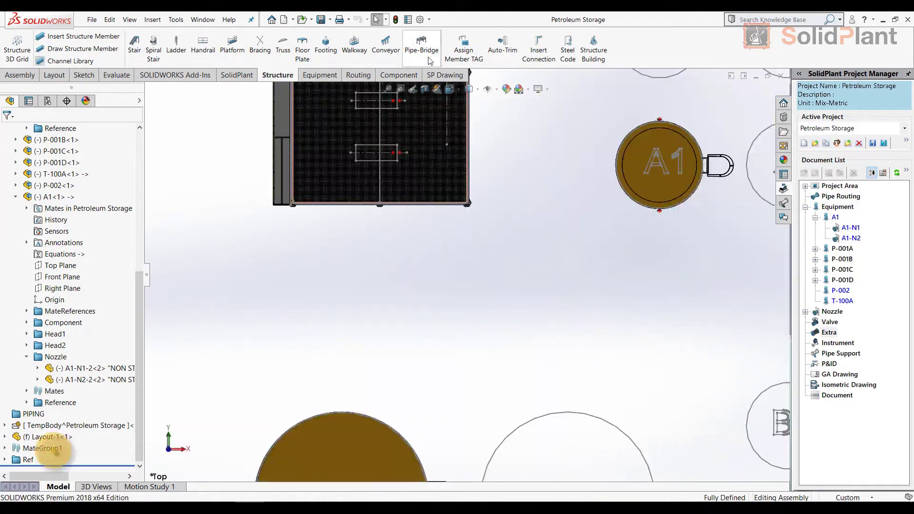
- Start a pipe bridge and draw its line about 8733 mm long along Y between the steel frame and the large tank
click(428, 58)
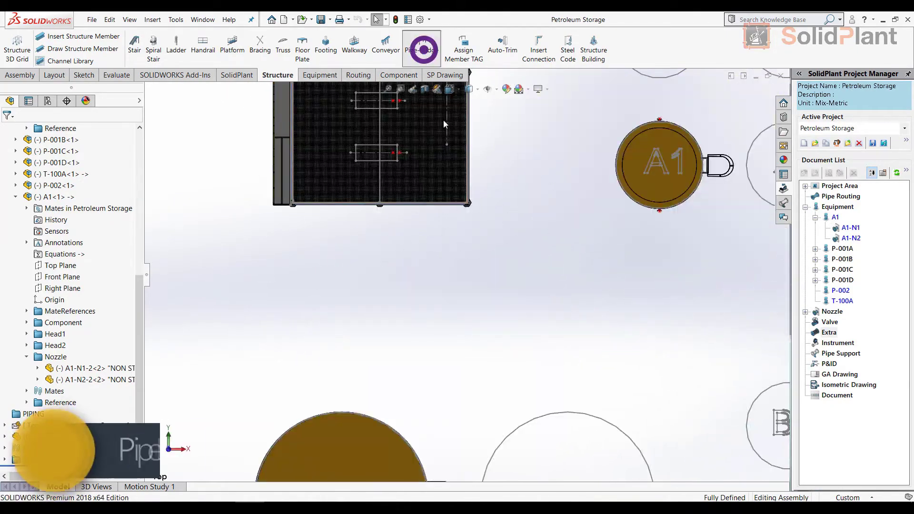
click(372, 237)
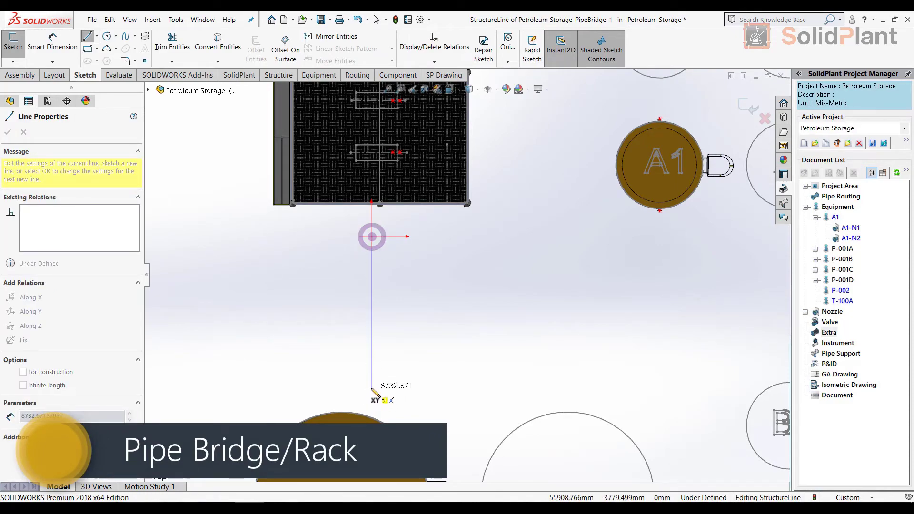
right_click(460, 371)
click(482, 375)
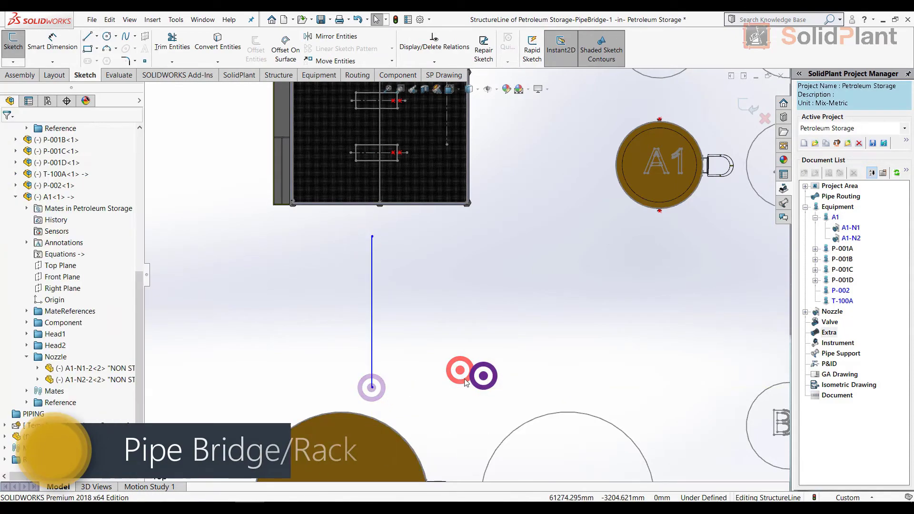
- Exit the pipe bridge sketch and enter 8 in its settings
scroll(462, 365, up, 2)
mouse_move(461, 364)
middle_down()
mouse_move(336, 294)
mouse_move(415, 310)
middle_up()
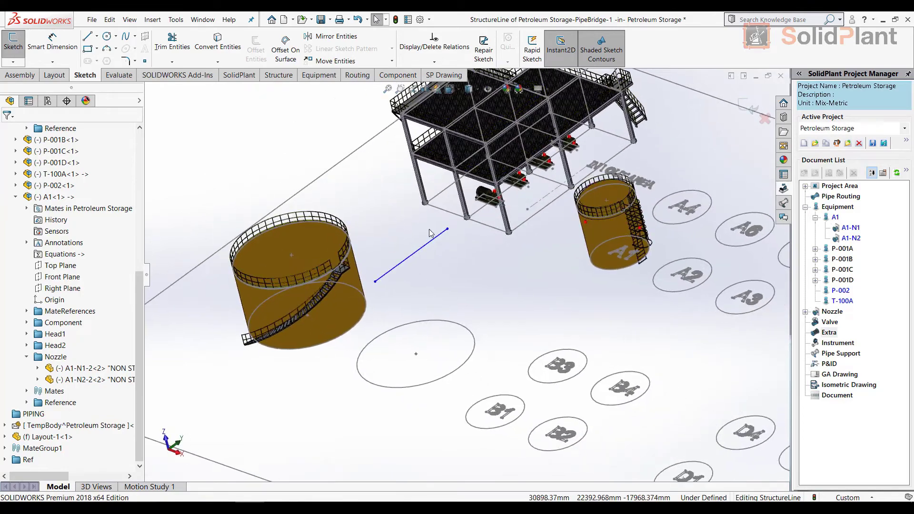
scroll(443, 226, down, 3)
middle_drag(440, 228, 395, 234)
scroll(276, 237, down, 1)
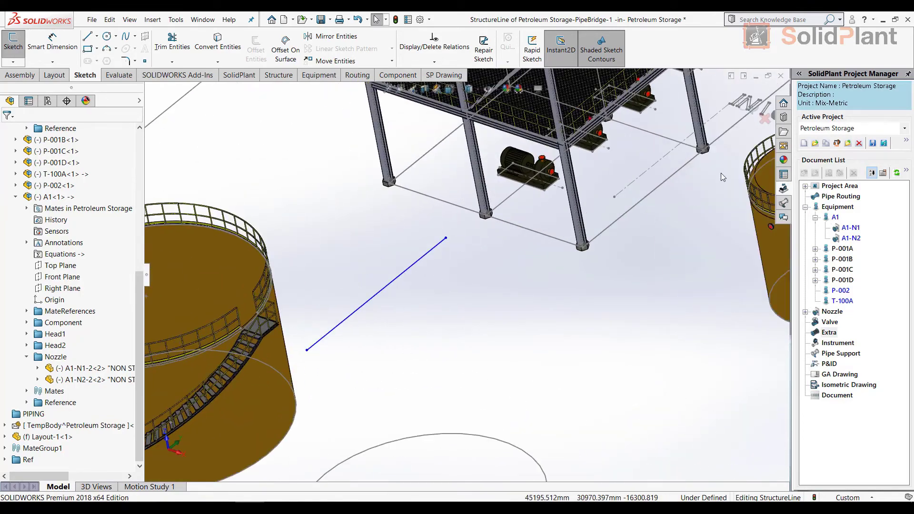
click(749, 110)
text(8)
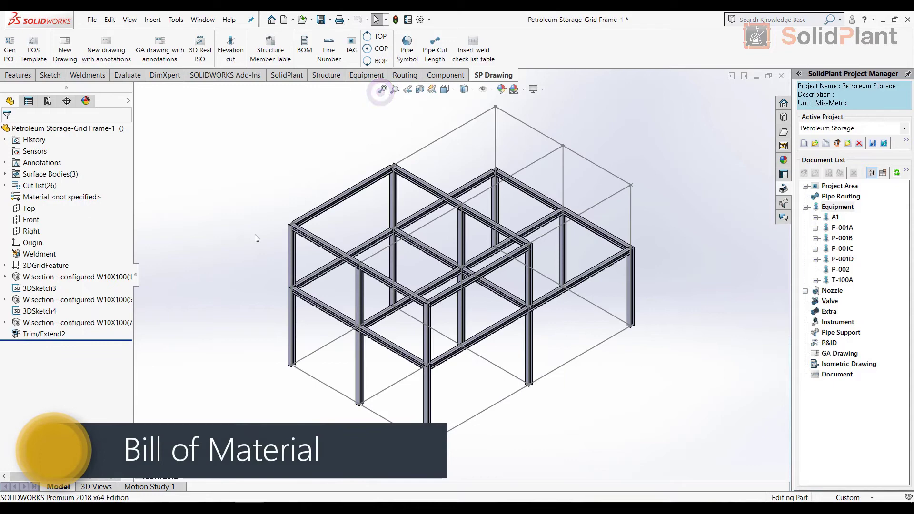
- Update the grid frame's cut list and open the member tag assignment for the frame
right_click(45, 187)
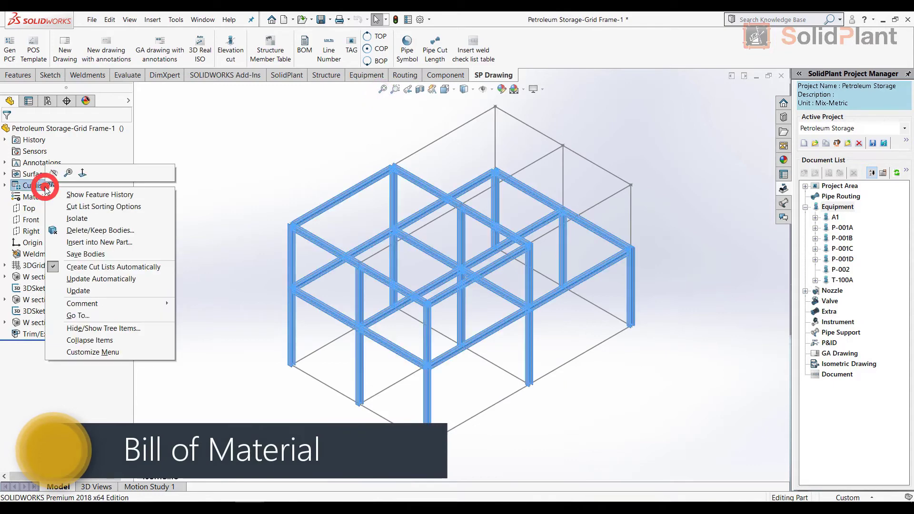
click(78, 290)
click(328, 75)
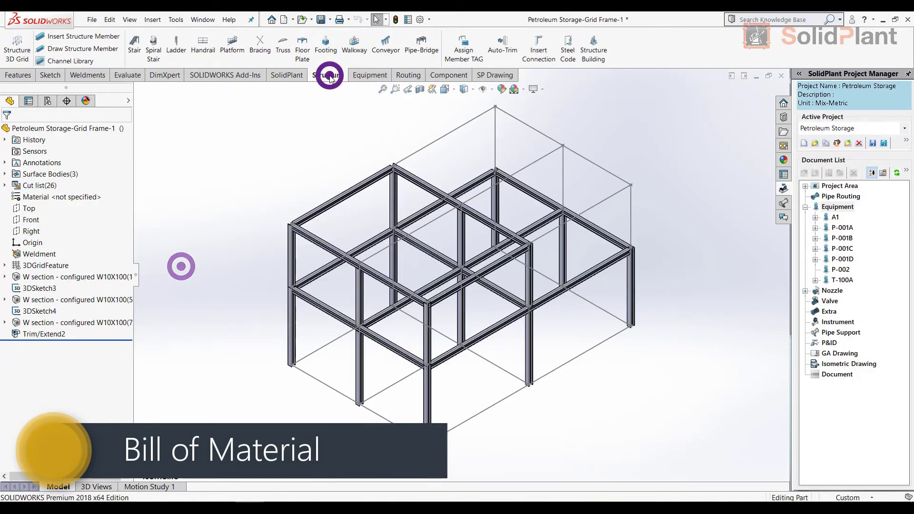
click(466, 58)
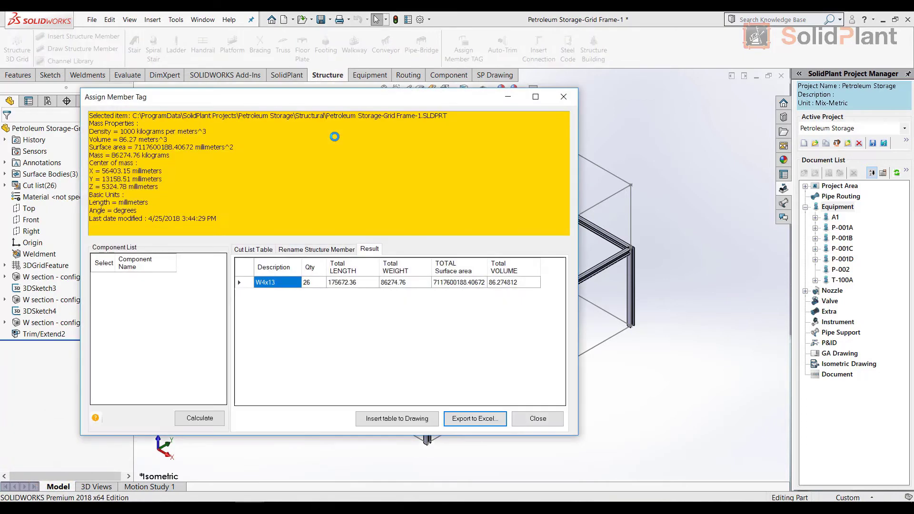
- Examine the structural members' material, length, weight, surface area and volume in the frame's cut list table
click(254, 250)
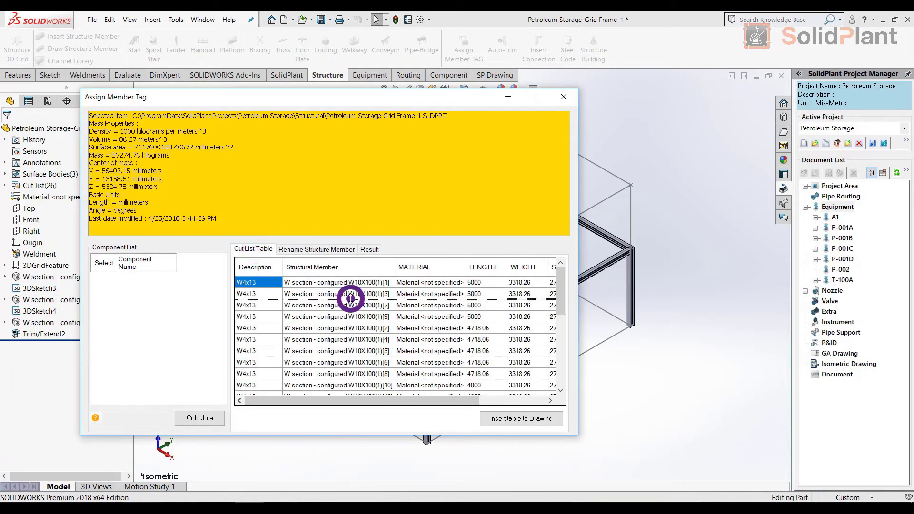
click(529, 293)
drag(424, 400, 503, 400)
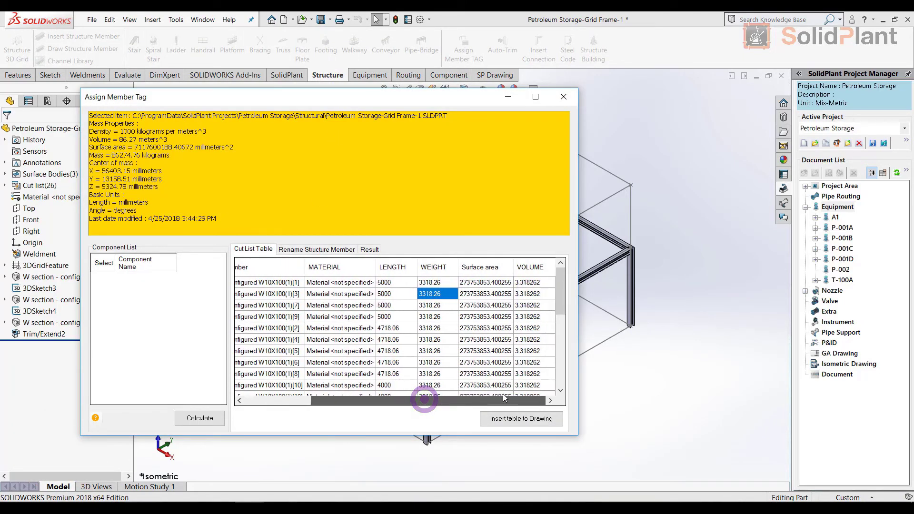
scroll(471, 332, down, 5)
drag(433, 401, 375, 405)
scroll(340, 351, up, 5)
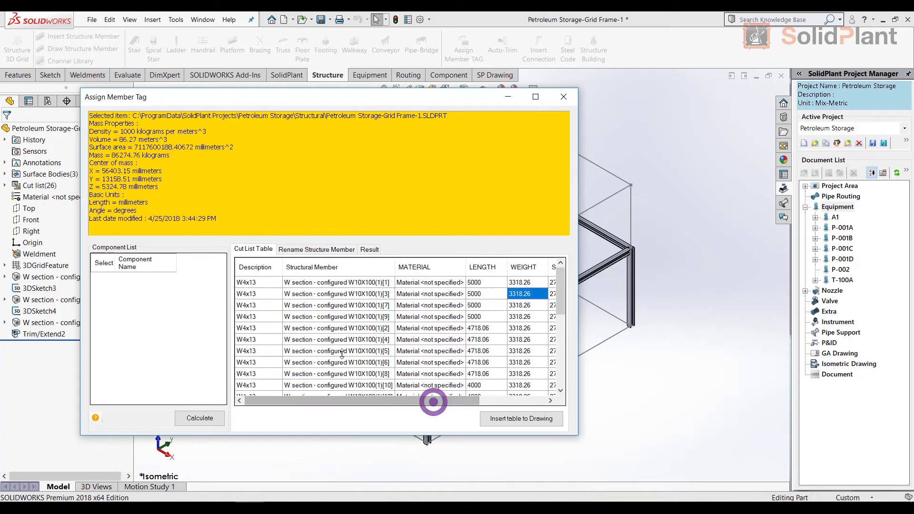
- Export the frame's cut list result to Excel
click(368, 248)
click(473, 419)
click(437, 375)
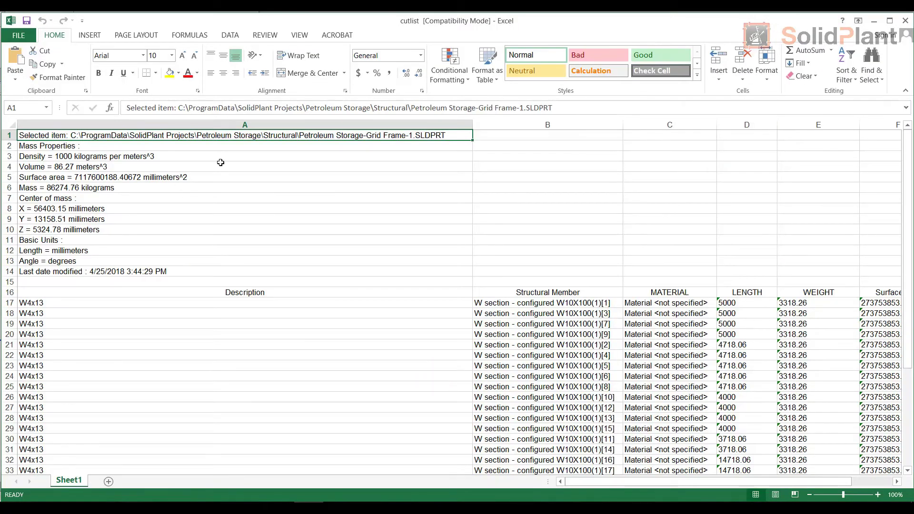
- Examine the mass properties, member rows and the total length, weight and surface area in the exported Excel cut list
click(229, 148)
click(343, 326)
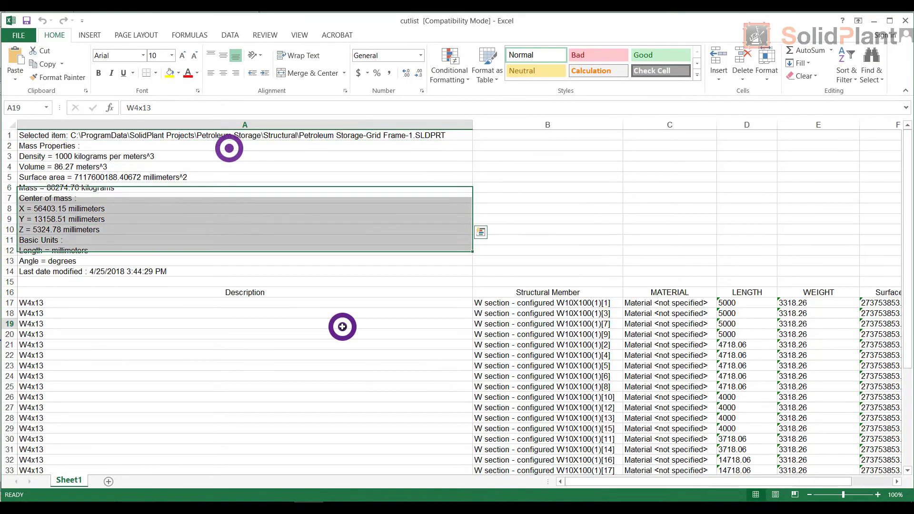
scroll(464, 274, down, 5)
click(664, 438)
click(735, 439)
click(809, 439)
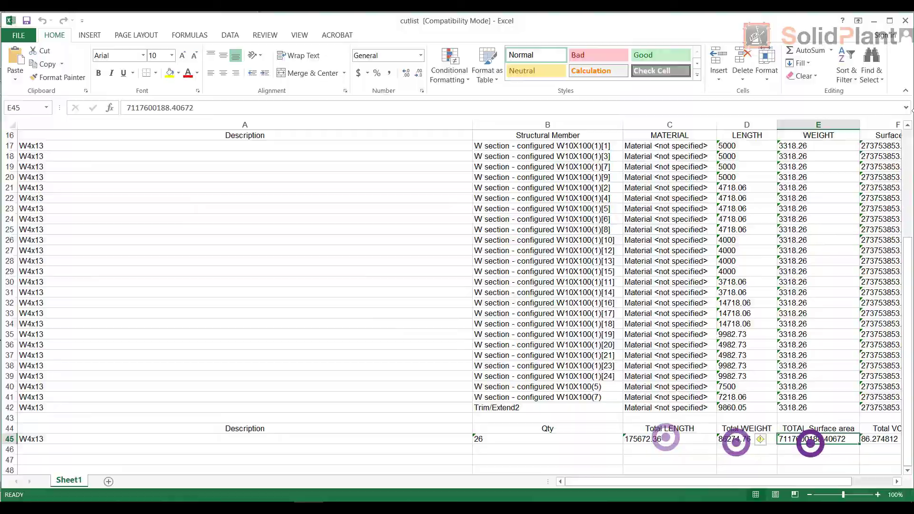